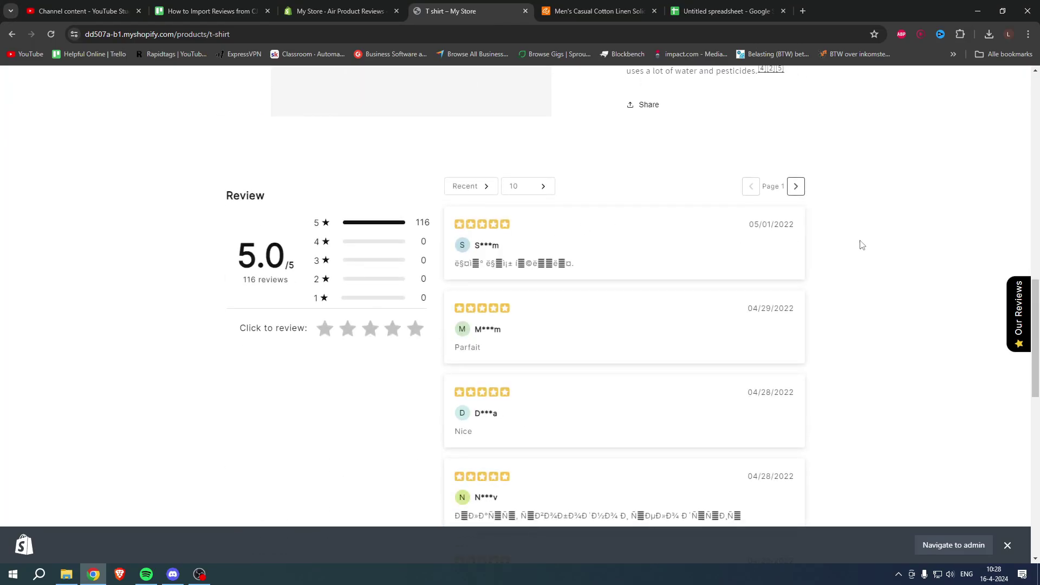
{"action": "scroll", "coordinate": [861, 244], "scroll_direction": "down", "scroll_amount": 3}
{"action": "scroll", "coordinate": [854, 241], "scroll_direction": "down", "scroll_amount": 3}
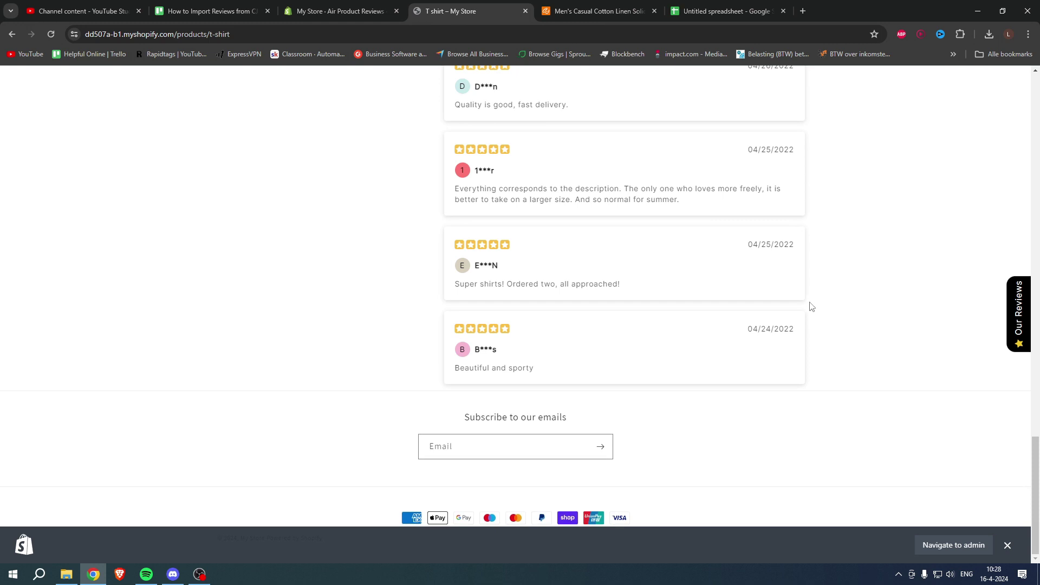
{"action": "scroll", "coordinate": [802, 315], "scroll_direction": "up", "scroll_amount": 10}
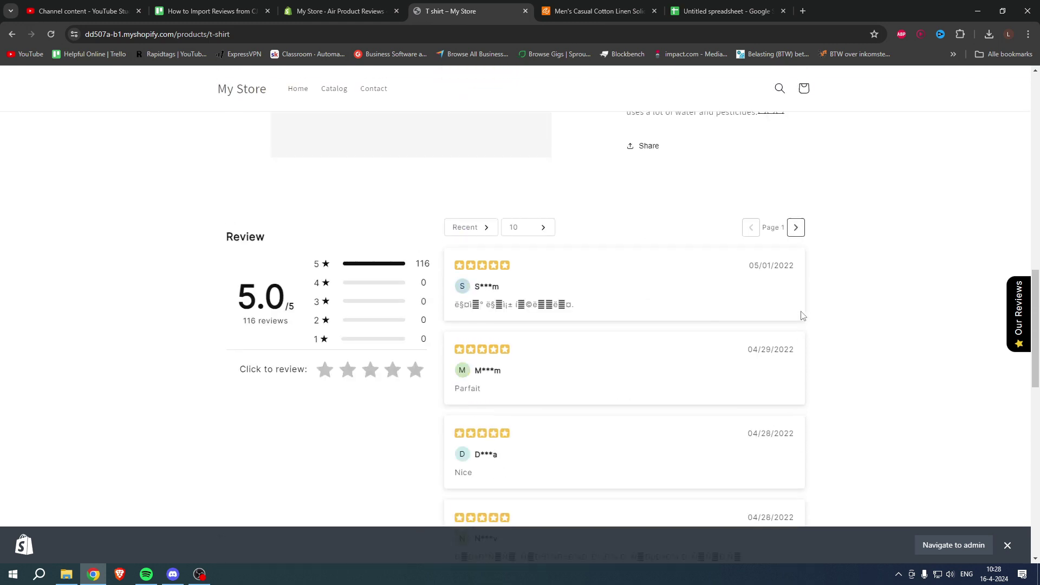
- Page through to the second page of the T-shirt's 116 five-star reviews
{"action": "left_click", "coordinate": [796, 335]}
{"action": "scroll", "coordinate": [835, 336], "scroll_direction": "up", "scroll_amount": 2}
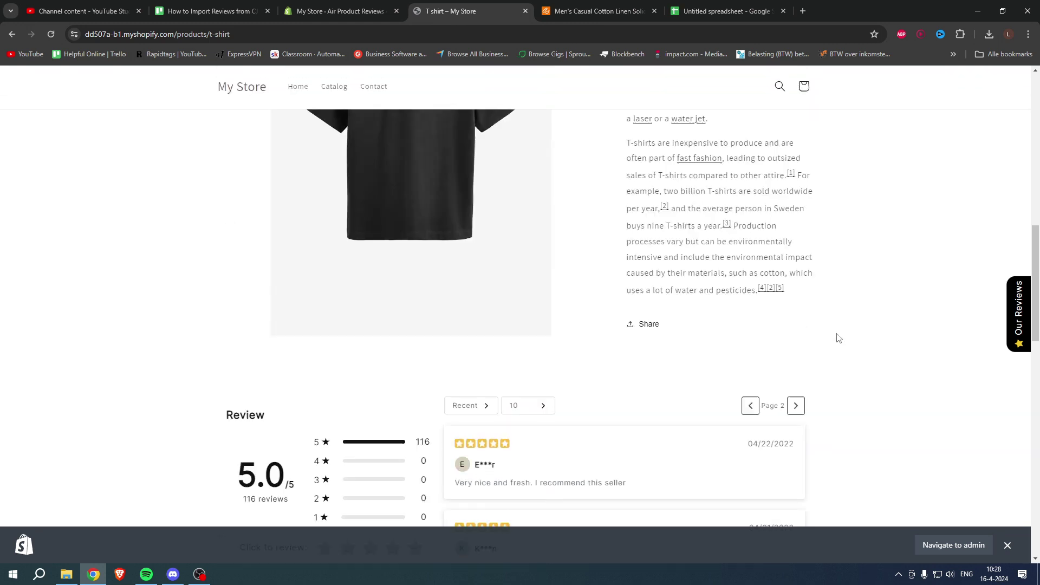
{"action": "scroll", "coordinate": [836, 336], "scroll_direction": "up", "scroll_amount": 2}
{"action": "scroll", "coordinate": [833, 338], "scroll_direction": "up", "scroll_amount": 1}
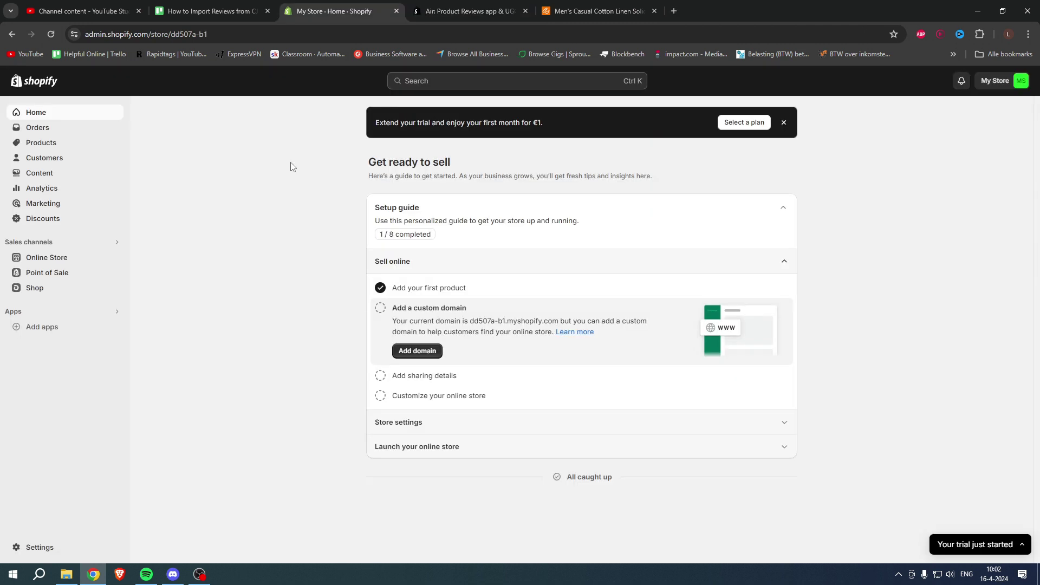
- Look over the CJ linen shirt's Buyer Review (99+) section, then return to the Air Product Reviews listing
{"action": "left_click", "coordinate": [597, 11]}
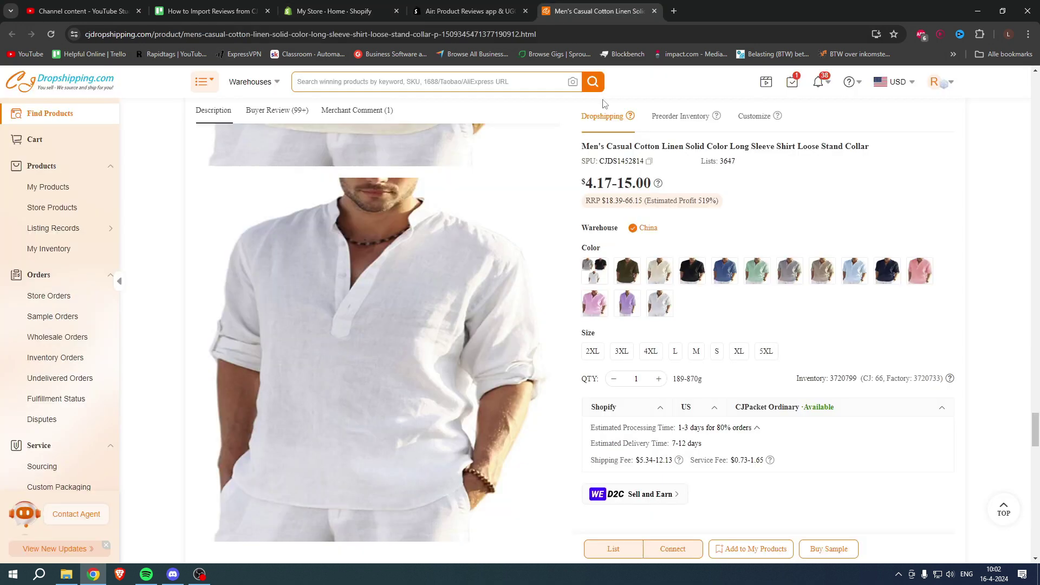
{"action": "scroll", "coordinate": [1030, 227], "scroll_direction": "down", "scroll_amount": 5}
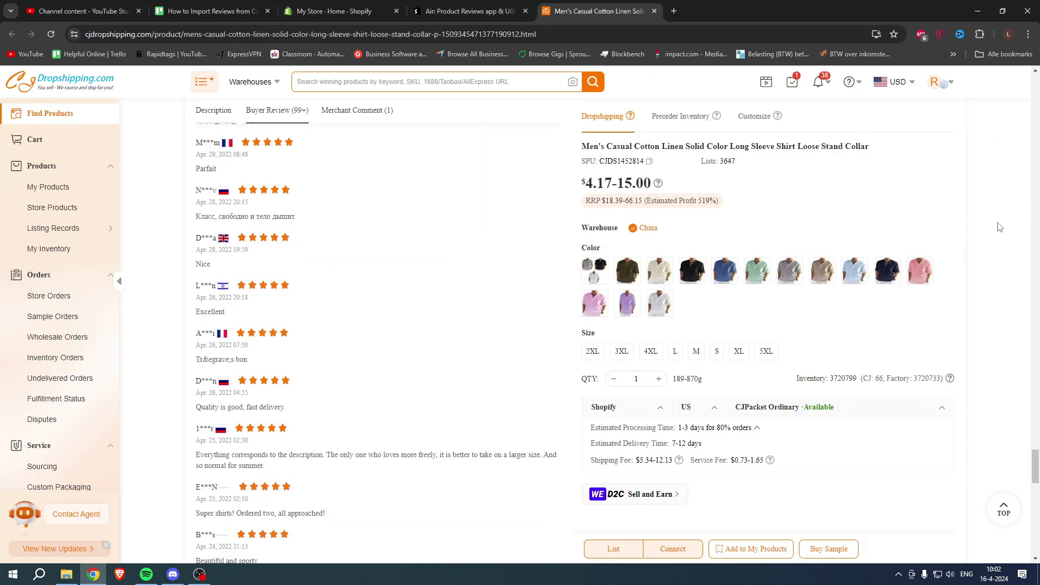
{"action": "scroll", "coordinate": [778, 245], "scroll_direction": "up", "scroll_amount": 2}
{"action": "left_click_drag", "start_coordinate": [198, 189], "coordinate": [282, 191]}
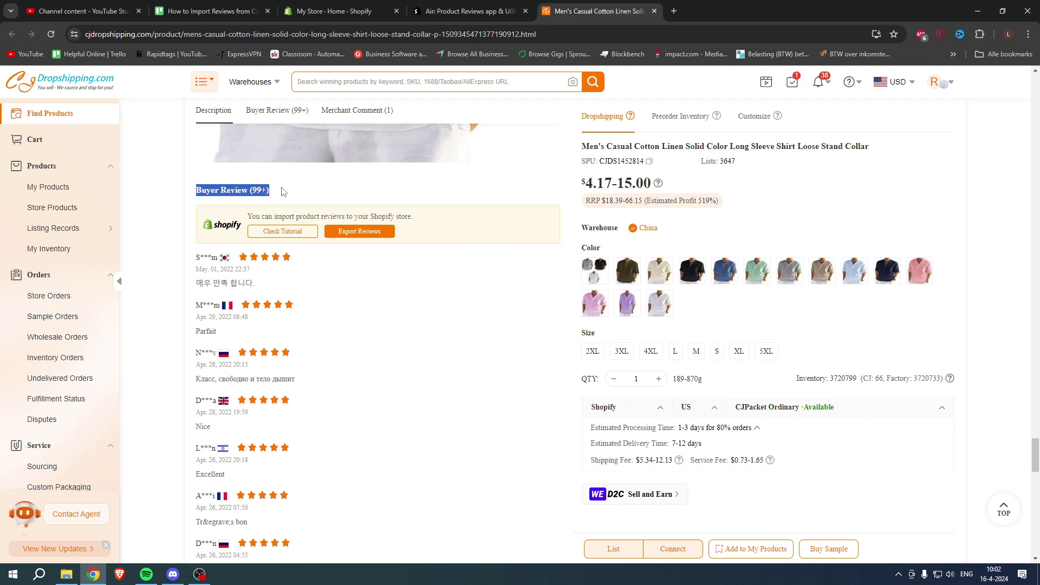
{"action": "left_click", "coordinate": [287, 191]}
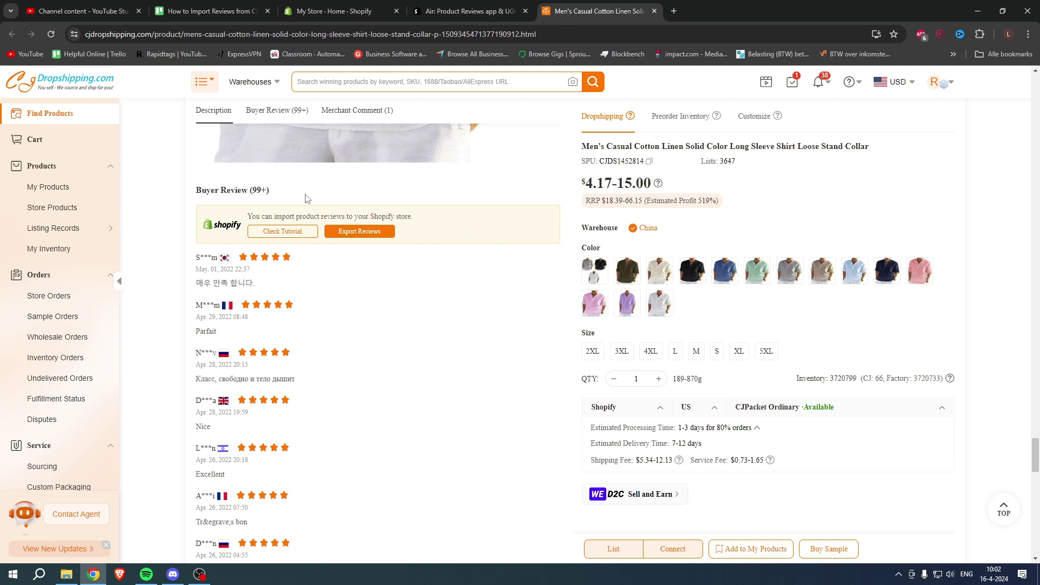
{"action": "scroll", "coordinate": [374, 215], "scroll_direction": "down", "scroll_amount": 3}
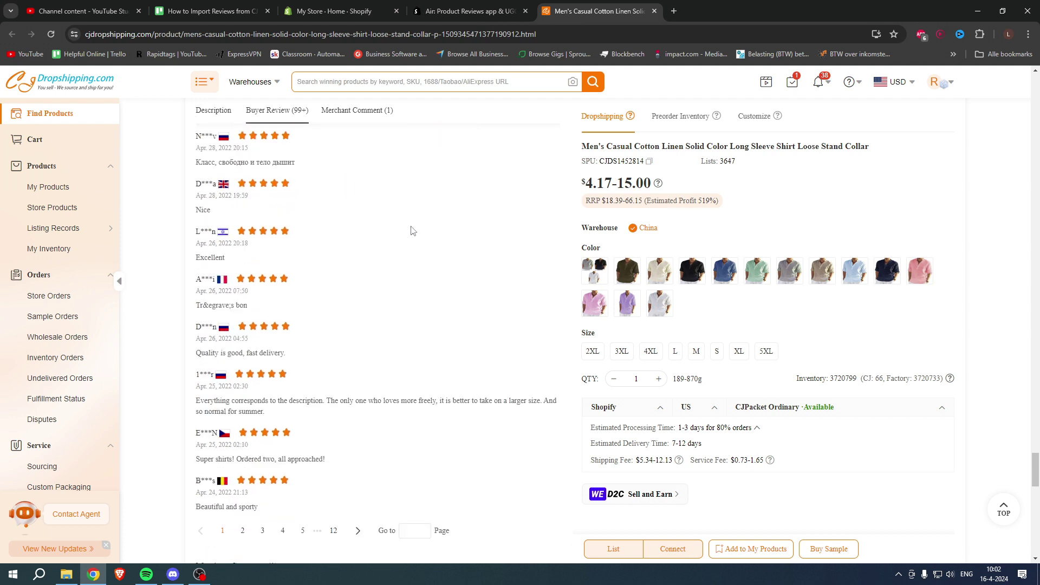
{"action": "scroll", "coordinate": [411, 231], "scroll_direction": "up", "scroll_amount": 2}
{"action": "scroll", "coordinate": [422, 255], "scroll_direction": "up", "scroll_amount": 1}
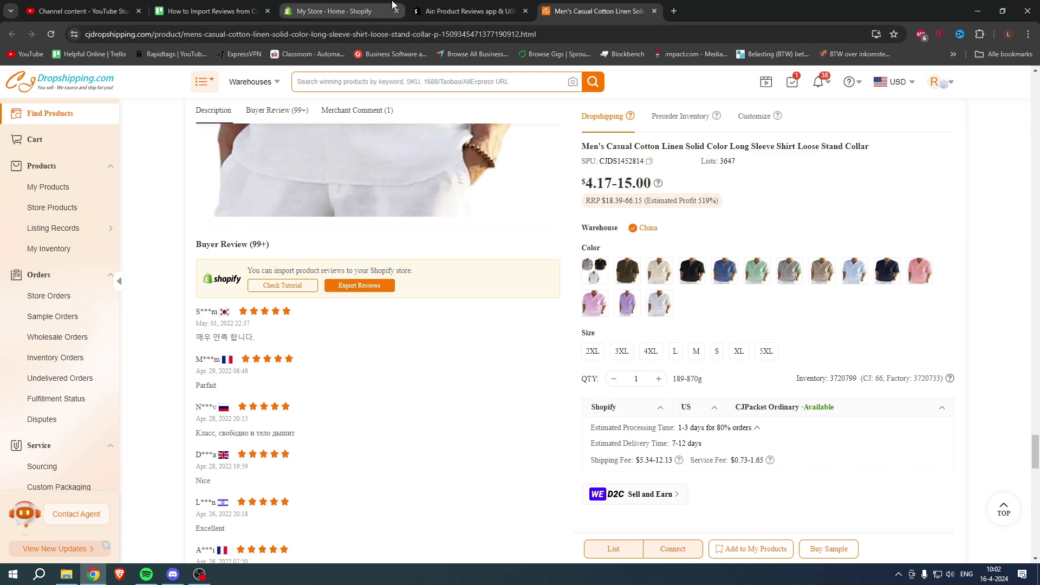
{"action": "left_click", "coordinate": [445, 11]}
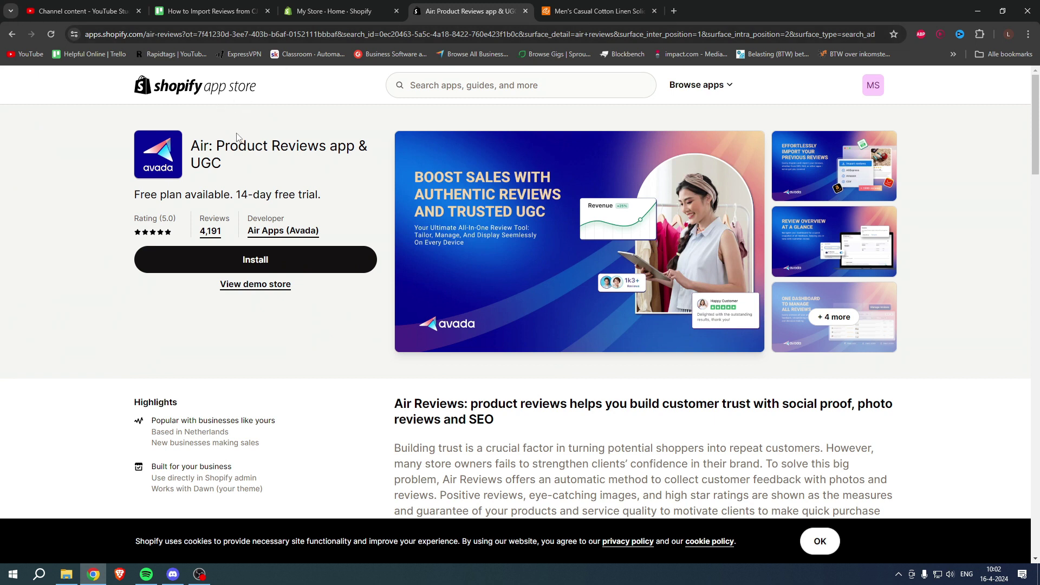
- Highlight the Air: Product Reviews title on its App Store listing
{"action": "left_click_drag", "start_coordinate": [192, 146], "coordinate": [310, 176]}
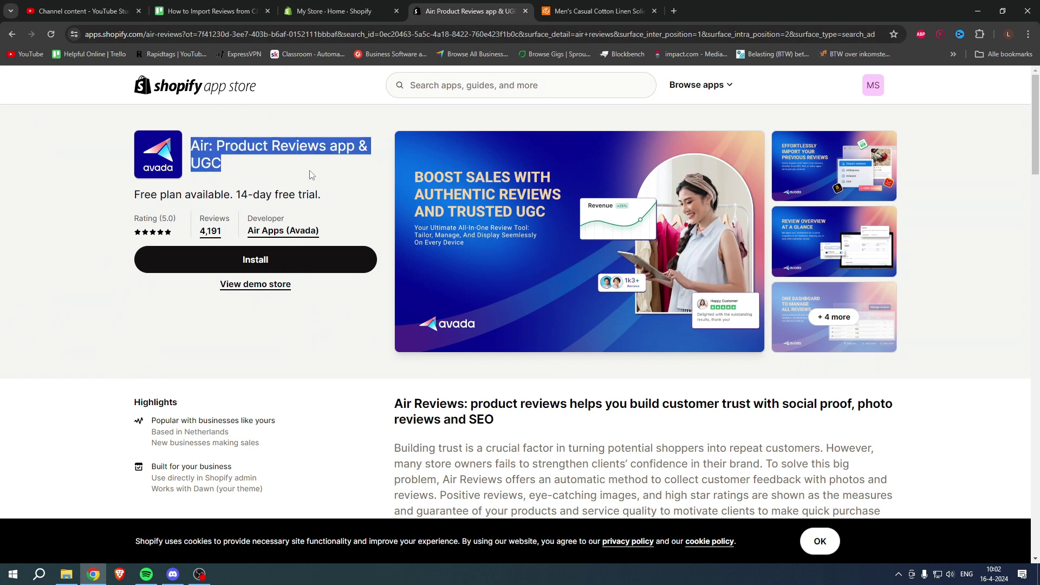
{"action": "left_click", "coordinate": [310, 172]}
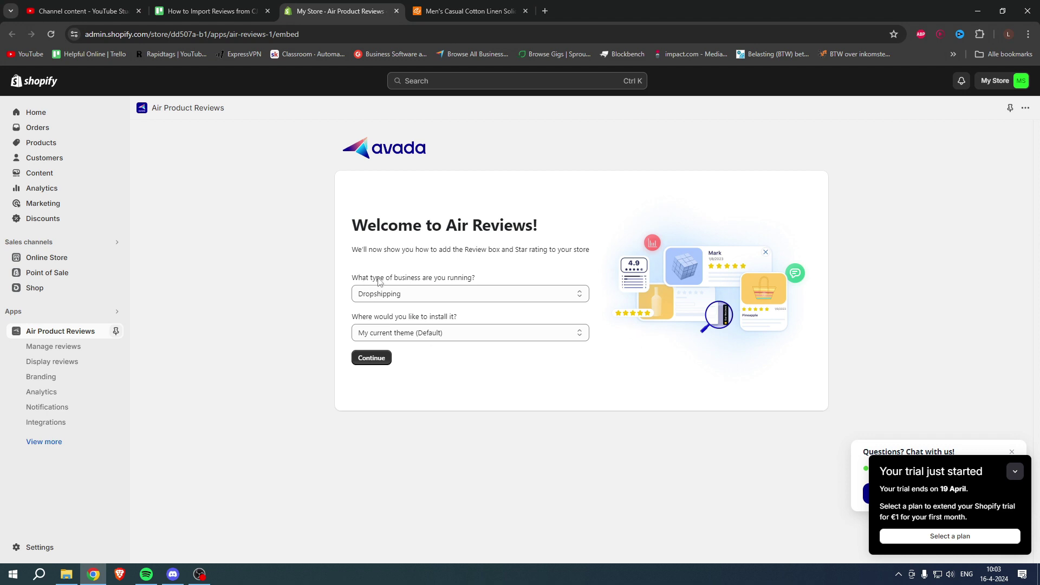
- Choose Dropshipping as business type and My current theme (Default), then continue
{"action": "left_click", "coordinate": [439, 294]}
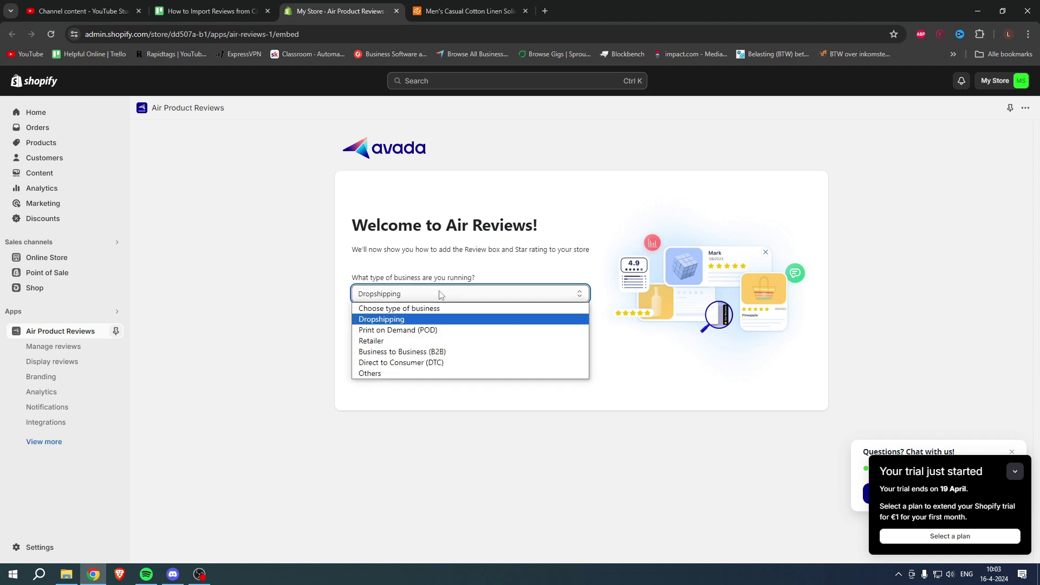
{"action": "left_click", "coordinate": [402, 319]}
{"action": "left_click", "coordinate": [438, 334]}
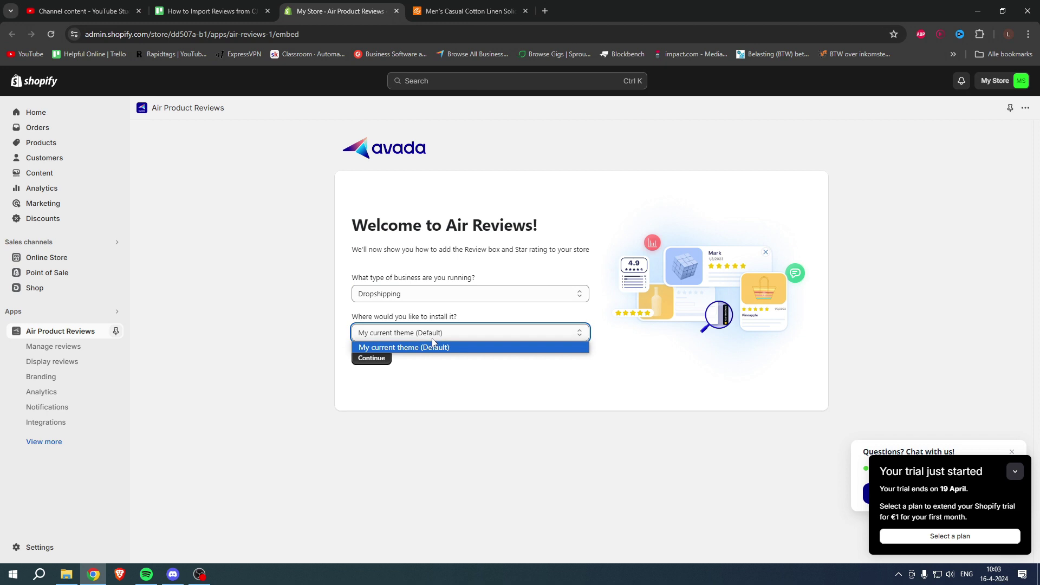
{"action": "left_click", "coordinate": [467, 352]}
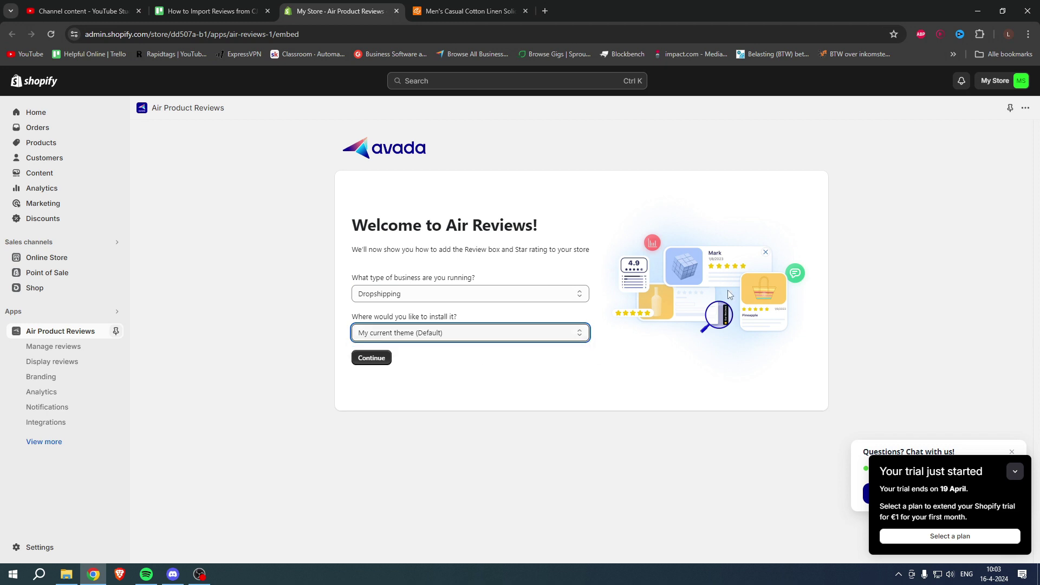
{"action": "left_click", "coordinate": [373, 358]}
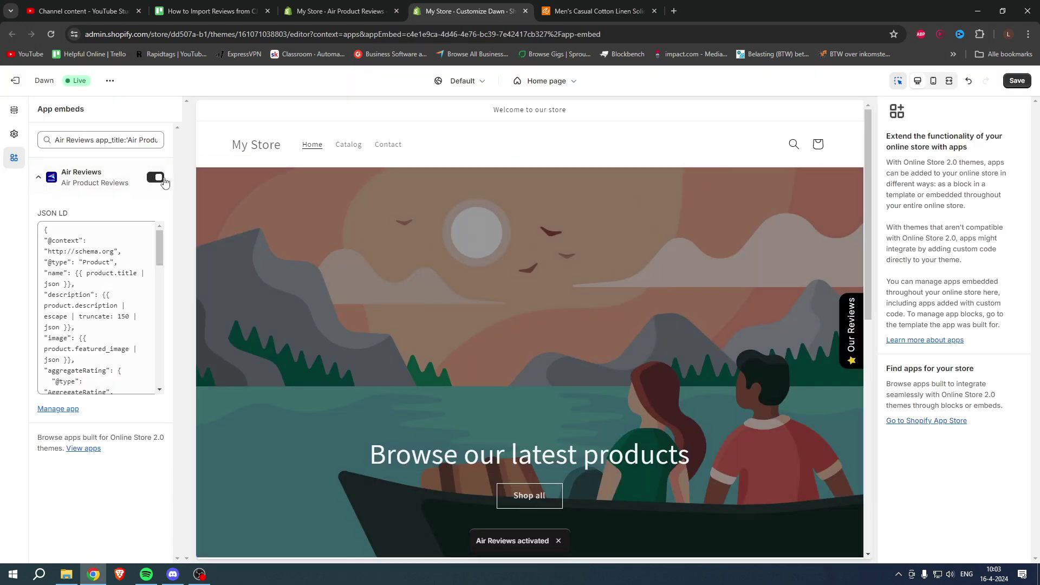
- Leave the Air Reviews embed on in the Dawn editor and advance to the Review box step
{"action": "left_click", "coordinate": [154, 178]}
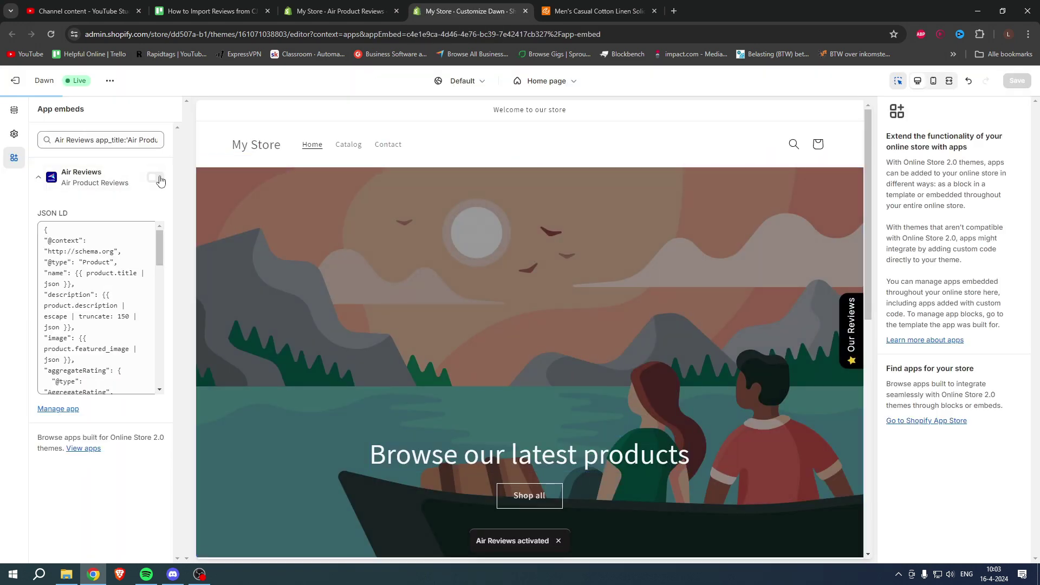
{"action": "left_click", "coordinate": [157, 181]}
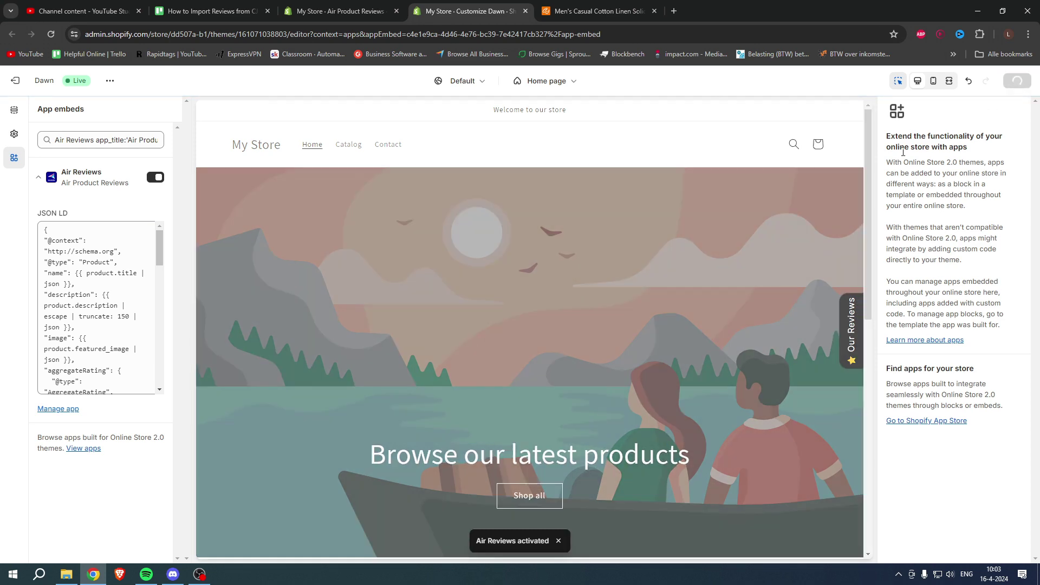
{"action": "key", "text": "ctrl+w"}
{"action": "left_click", "coordinate": [785, 397]}
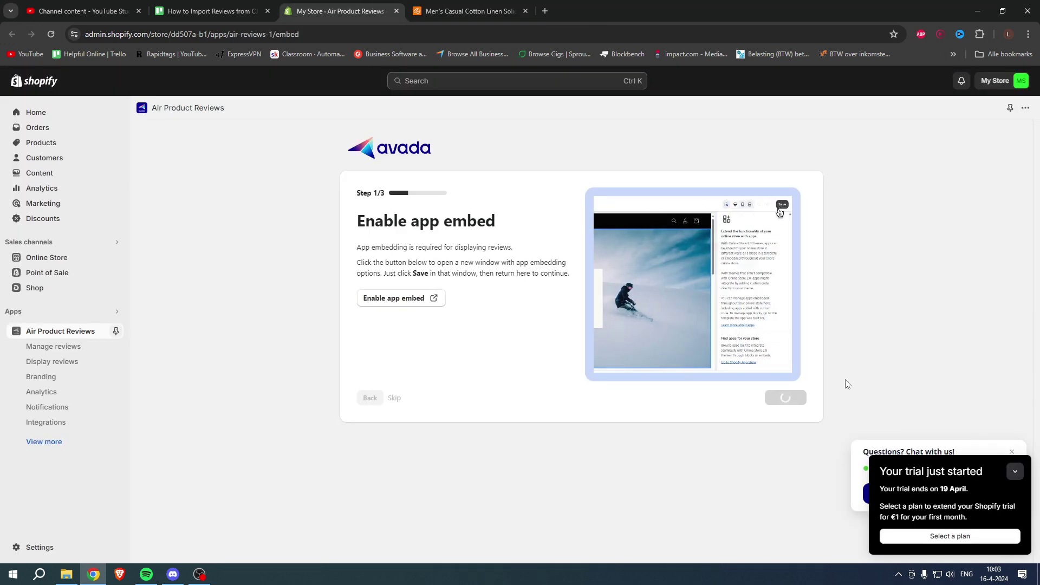
{"action": "left_click_drag", "start_coordinate": [356, 221], "coordinate": [513, 229]}
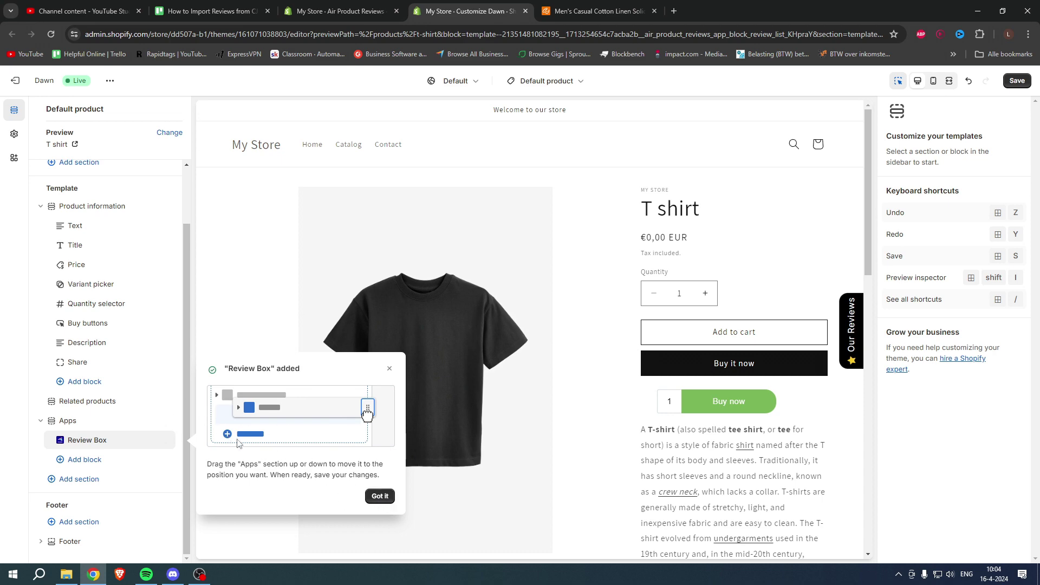
- Keep the Review Box on the T-shirt template, check the Apps blocks, and save the theme
{"action": "left_click", "coordinate": [380, 496]}
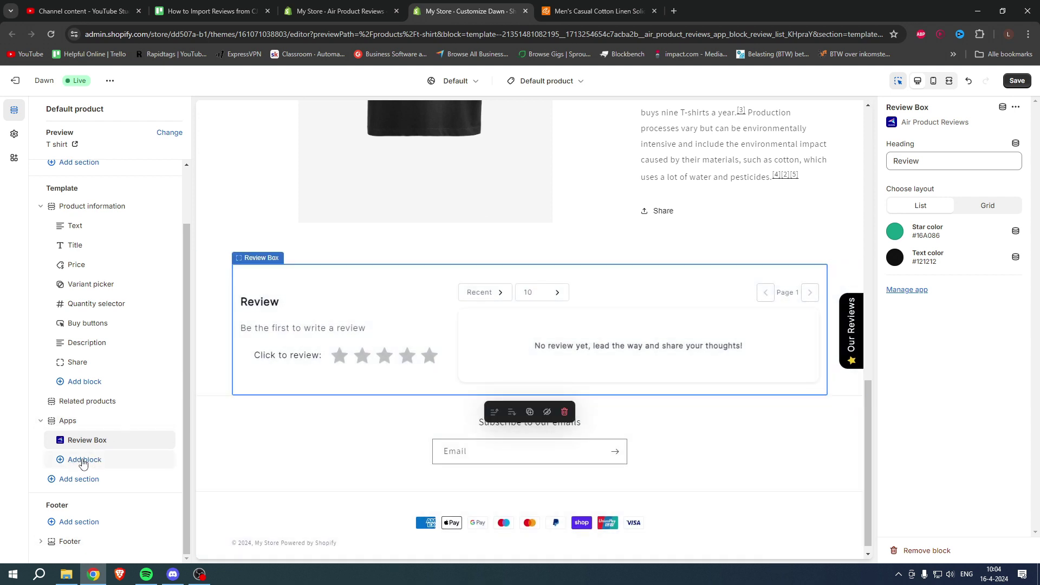
{"action": "mouse_move", "coordinate": [68, 420]}
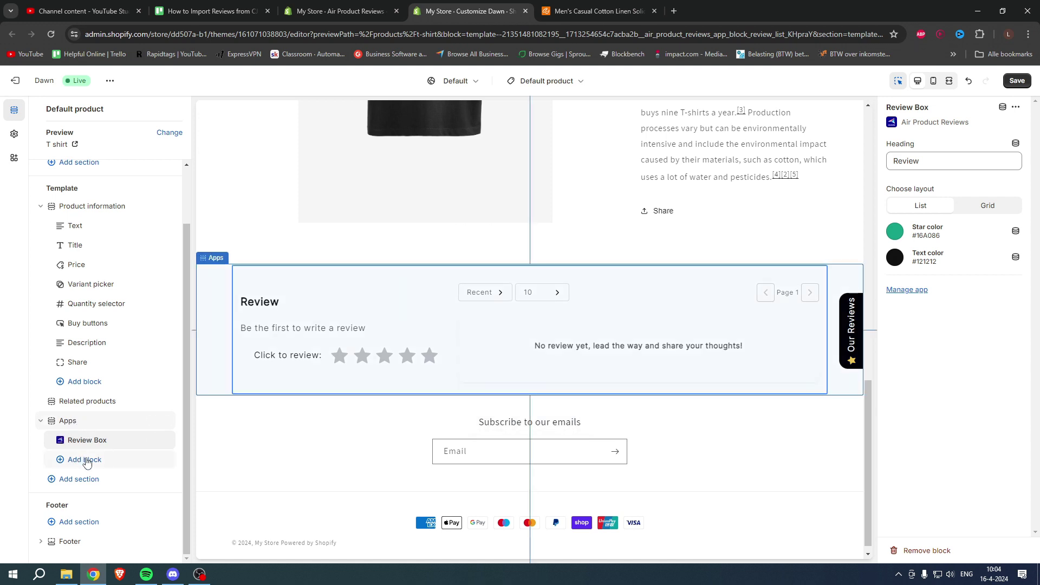
{"action": "left_click", "coordinate": [85, 461]}
{"action": "left_click", "coordinate": [283, 484]}
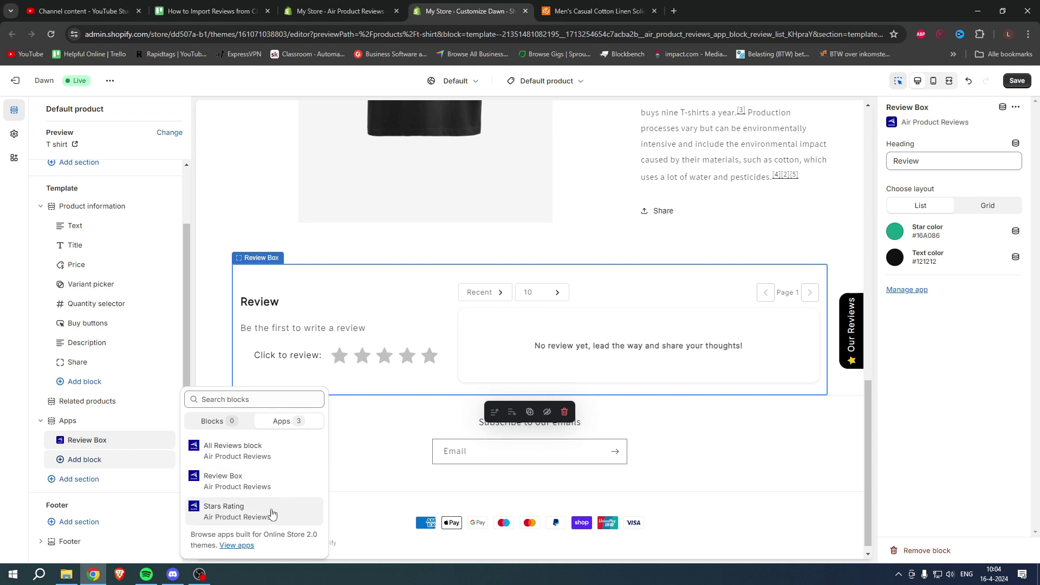
{"action": "left_click", "coordinate": [256, 233]}
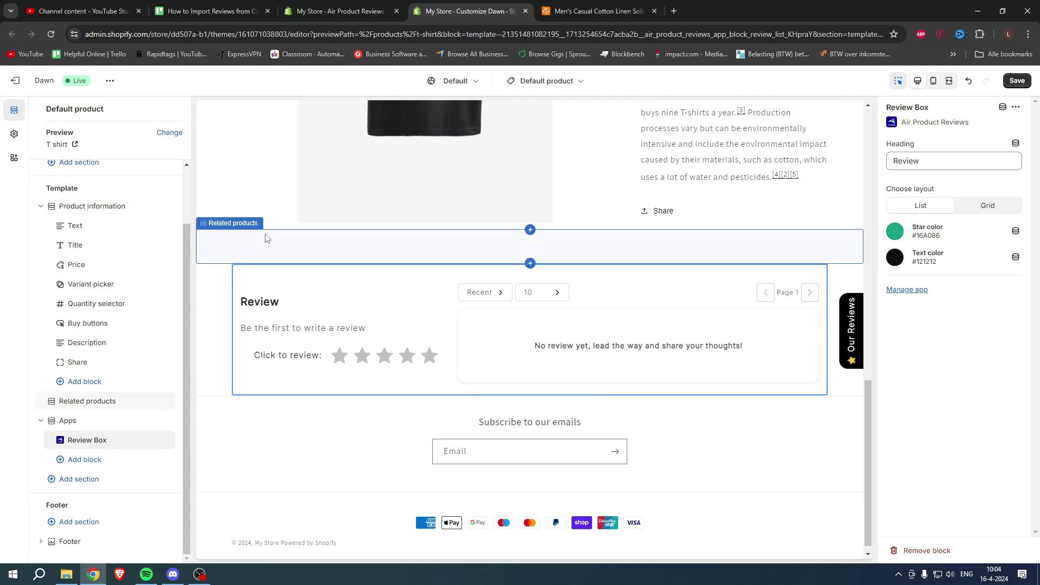
{"action": "left_click", "coordinate": [1017, 80]}
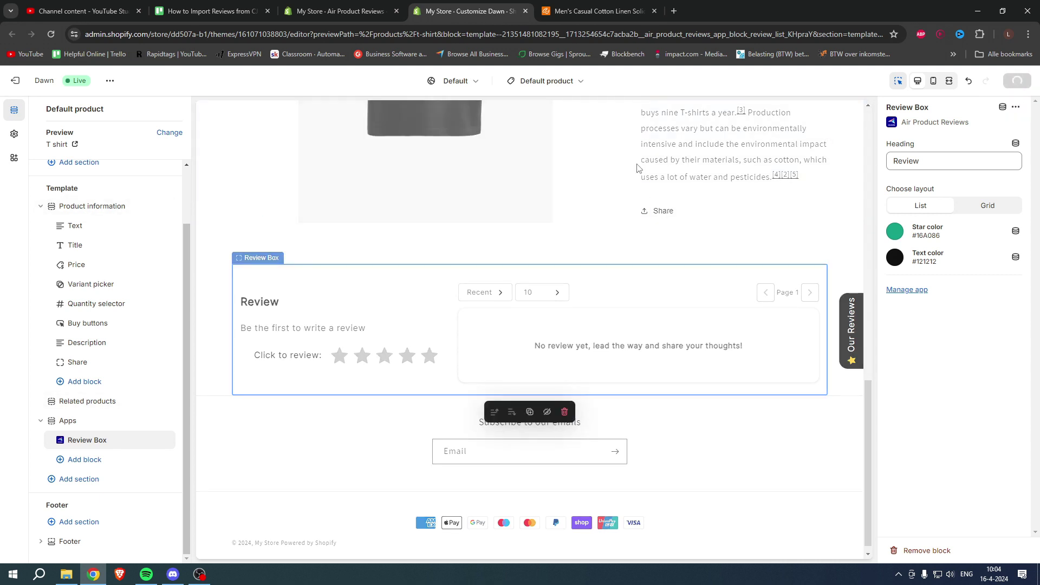
{"action": "key", "text": "ctrl+w"}
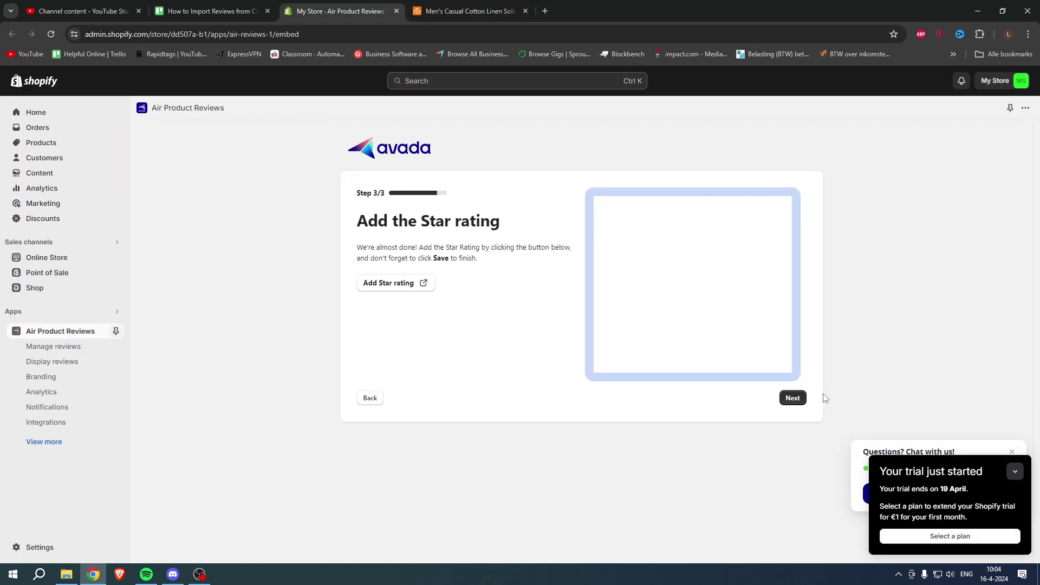
- Highlight the Add the Star rating heading on setup Step 3/3
{"action": "left_click_drag", "start_coordinate": [356, 219], "coordinate": [513, 228]}
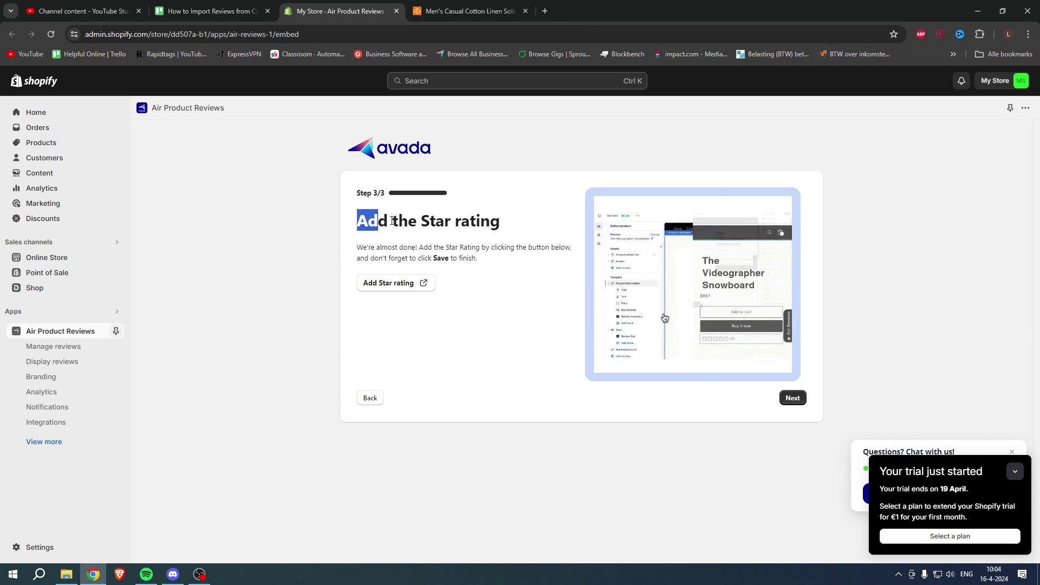
{"action": "left_click", "coordinate": [513, 228]}
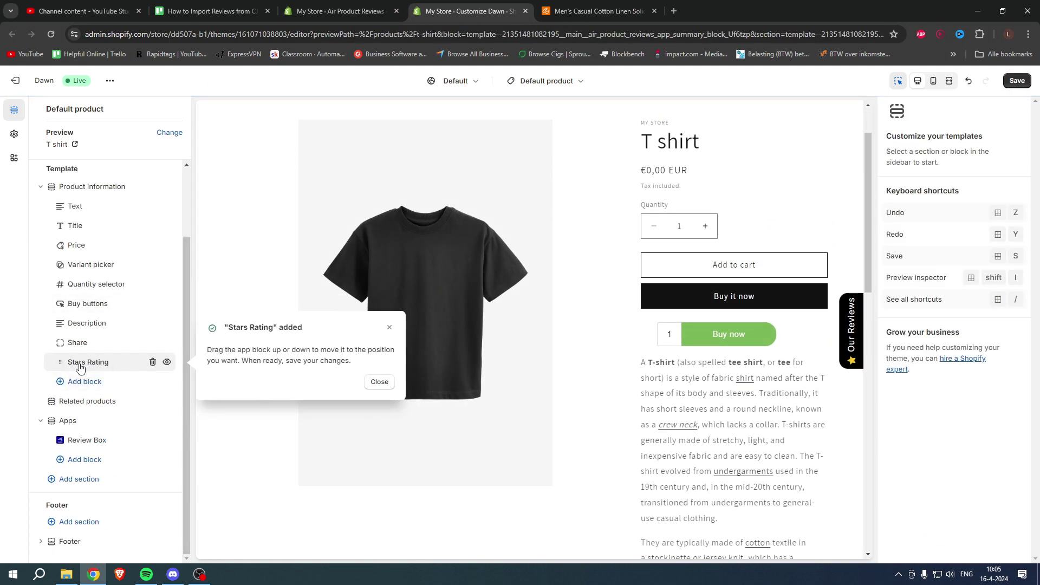
- Move the Stars Rating block below the T-shirt price, save, and finish setup
{"action": "left_click", "coordinate": [379, 382]}
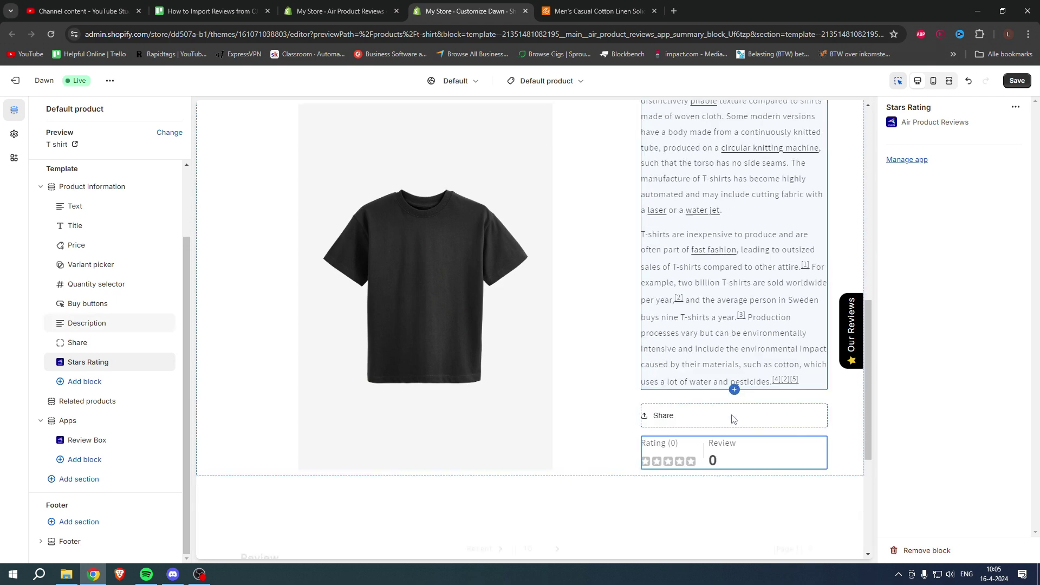
{"action": "scroll", "coordinate": [732, 418], "scroll_direction": "up", "scroll_amount": 5}
{"action": "scroll", "coordinate": [667, 439], "scroll_direction": "up", "scroll_amount": 3}
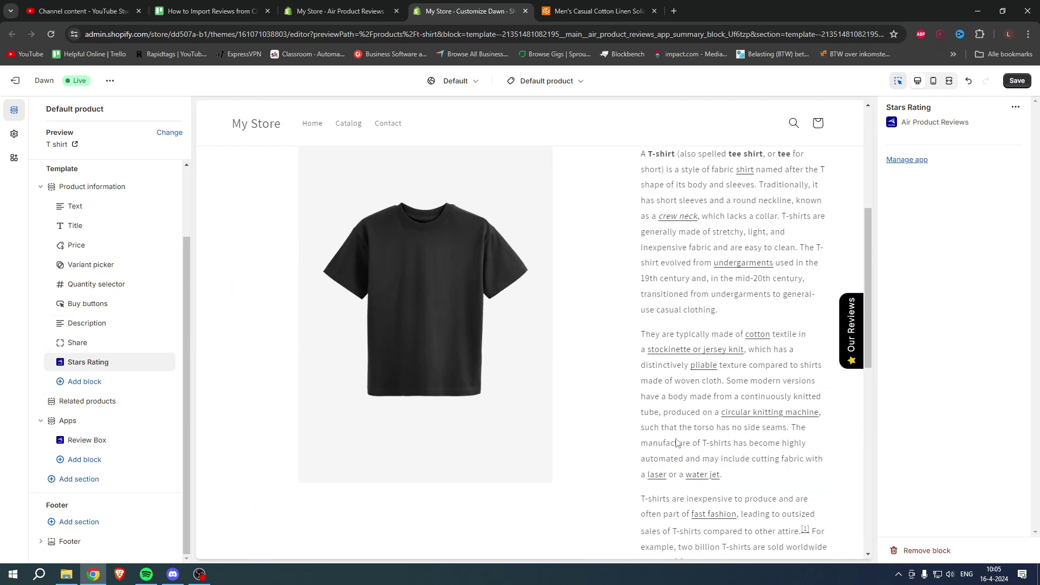
{"action": "left_click_drag", "start_coordinate": [107, 363], "coordinate": [131, 263]}
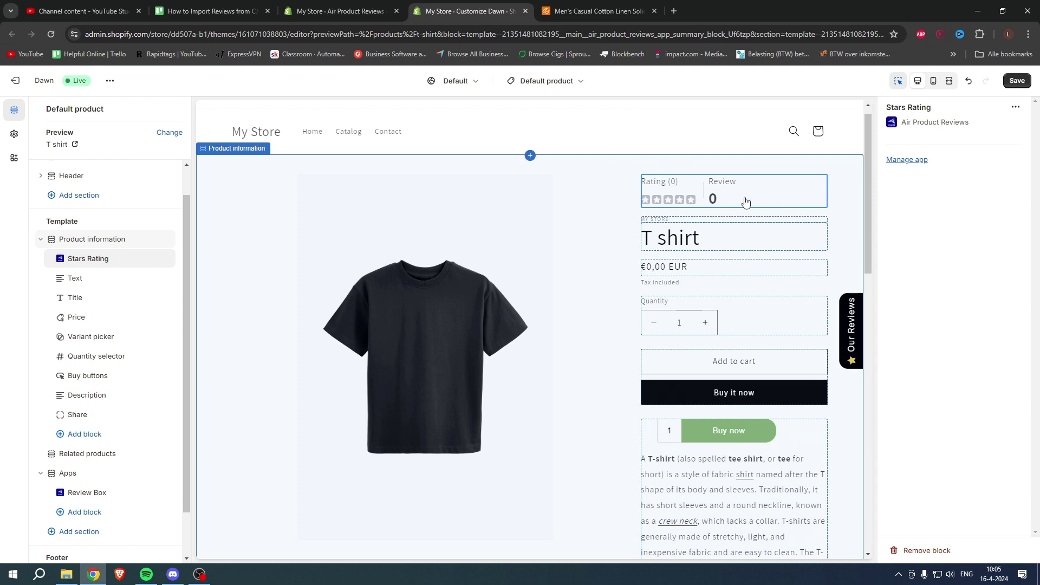
{"action": "left_click_drag", "start_coordinate": [106, 260], "coordinate": [116, 294]}
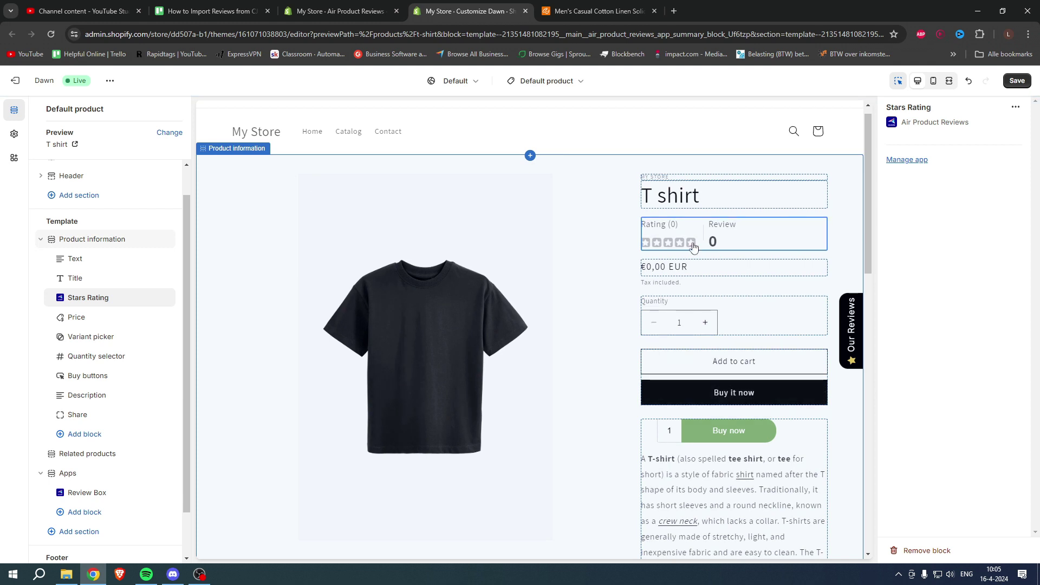
{"action": "left_click_drag", "start_coordinate": [96, 299], "coordinate": [105, 317]}
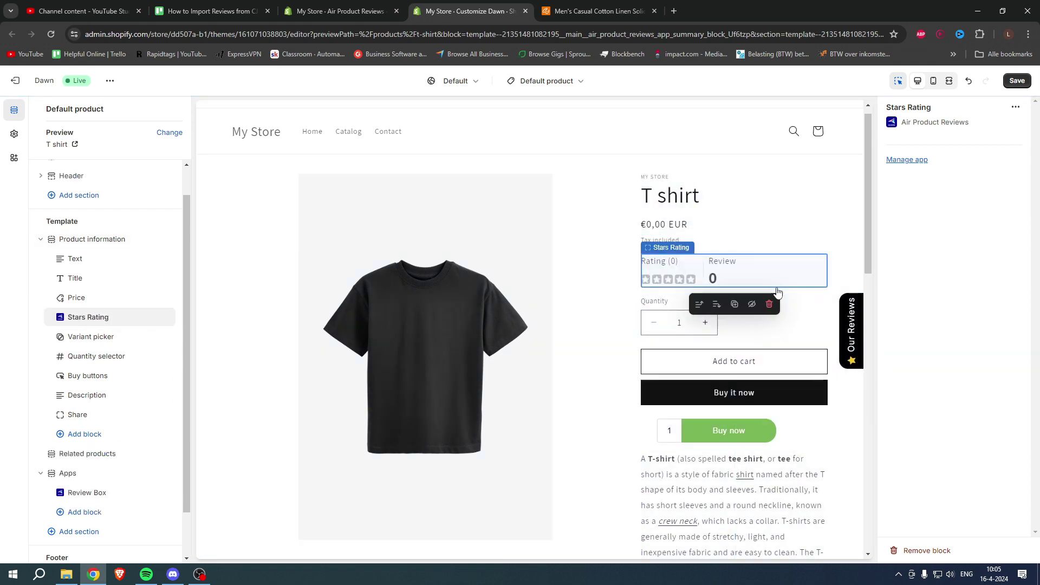
{"action": "left_click", "coordinate": [1016, 81]}
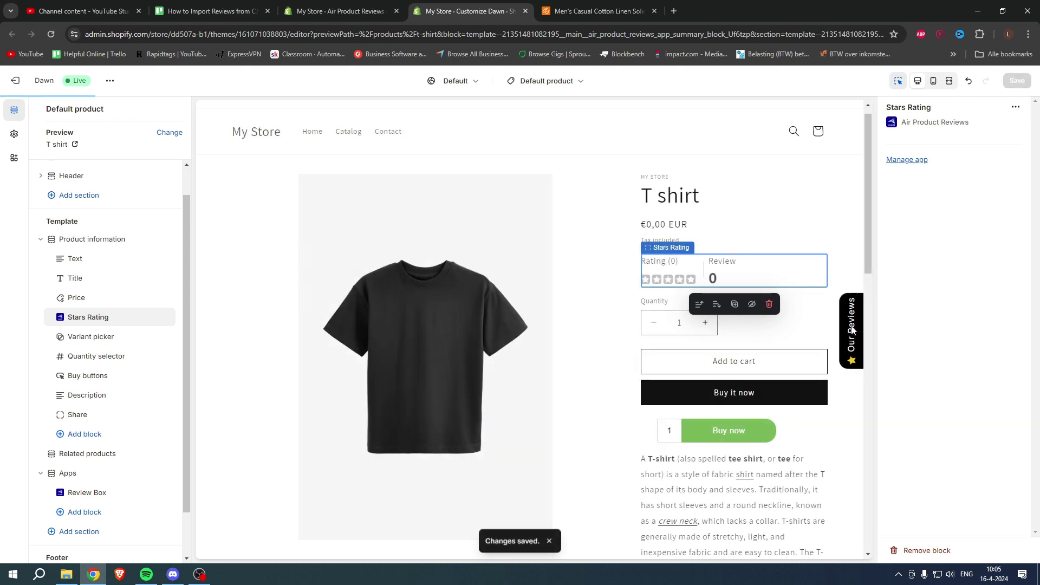
{"action": "key", "text": "ctrl+shift+Tab"}
{"action": "left_click", "coordinate": [792, 397]}
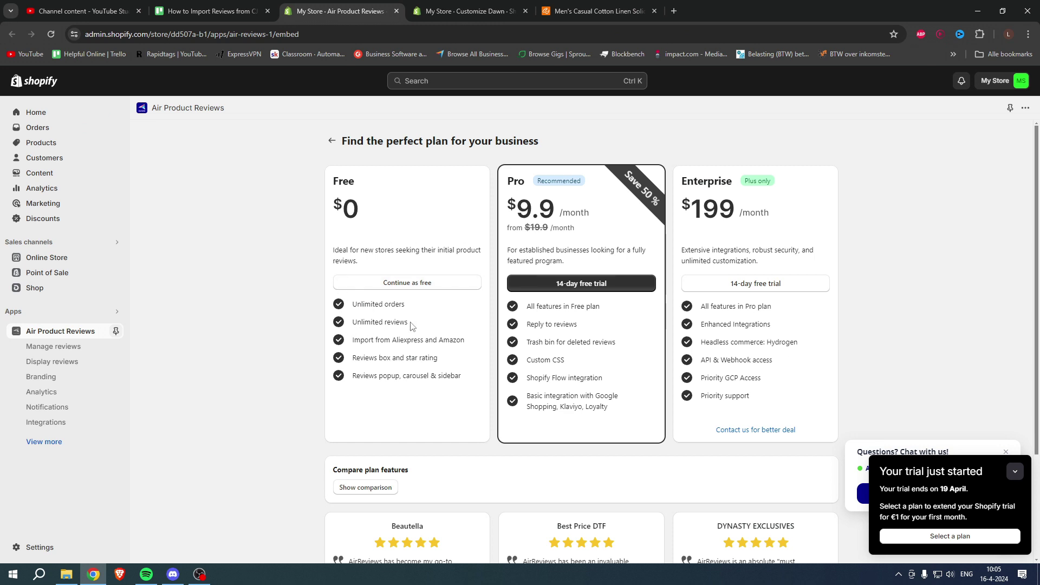
- Continue Air Product Reviews on the free plan and switch to the Shopify free-trial tab
{"action": "left_click", "coordinate": [395, 288]}
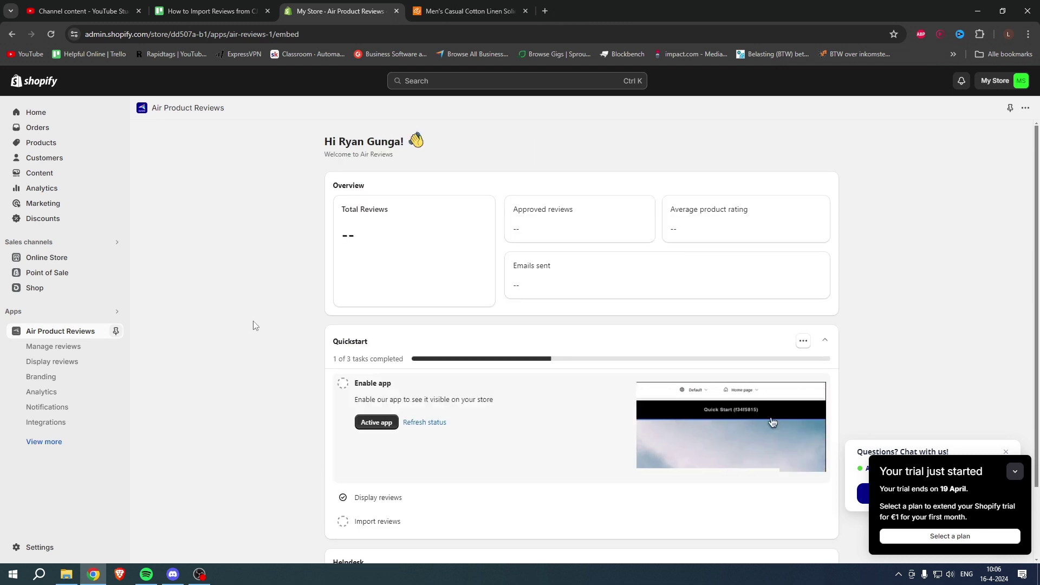
{"action": "key", "text": "ctrl+Tab"}
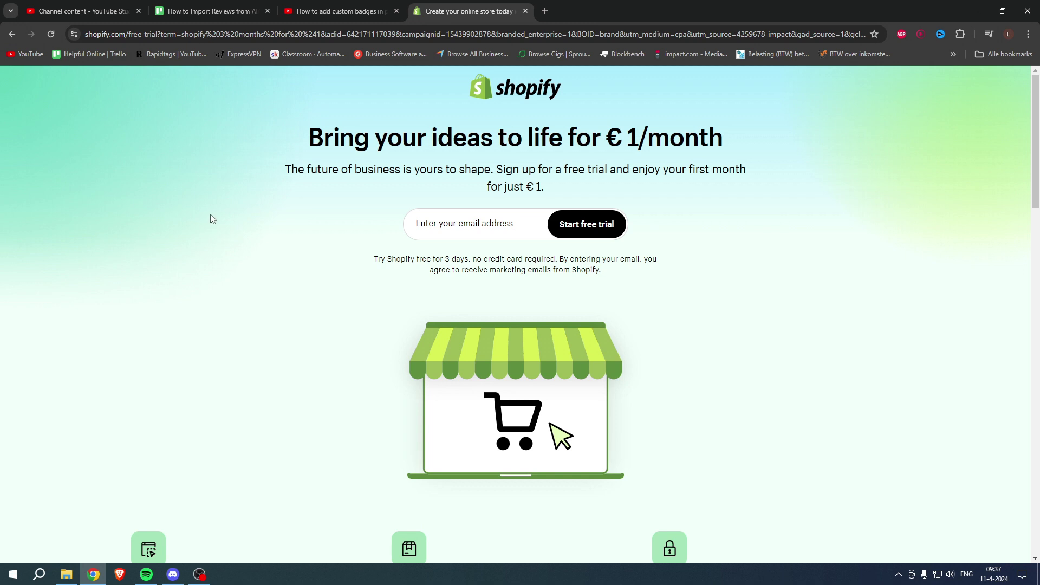
{"action": "left_click_drag", "start_coordinate": [296, 151], "coordinate": [721, 135]}
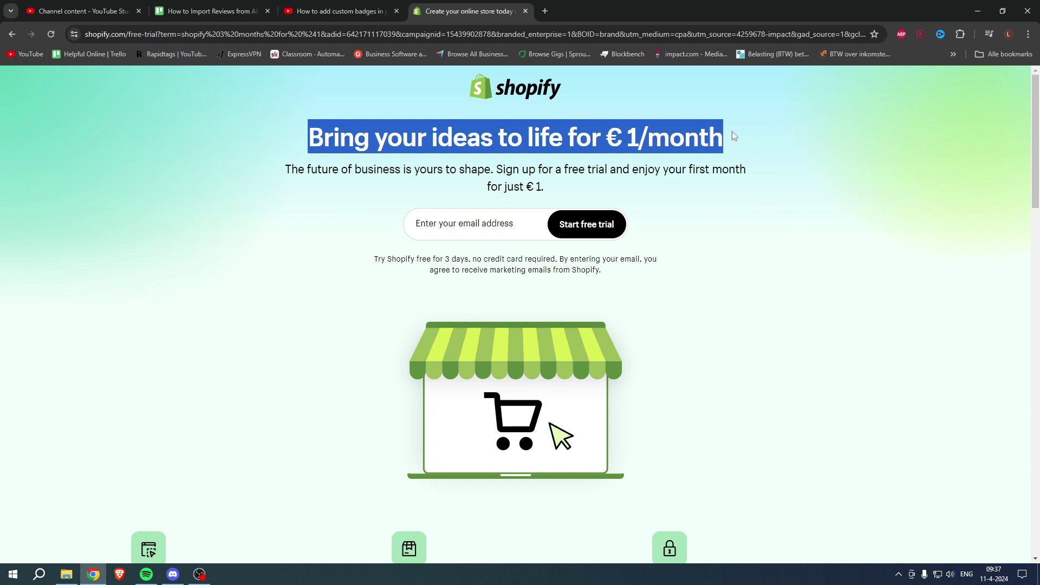
{"action": "left_click", "coordinate": [720, 137]}
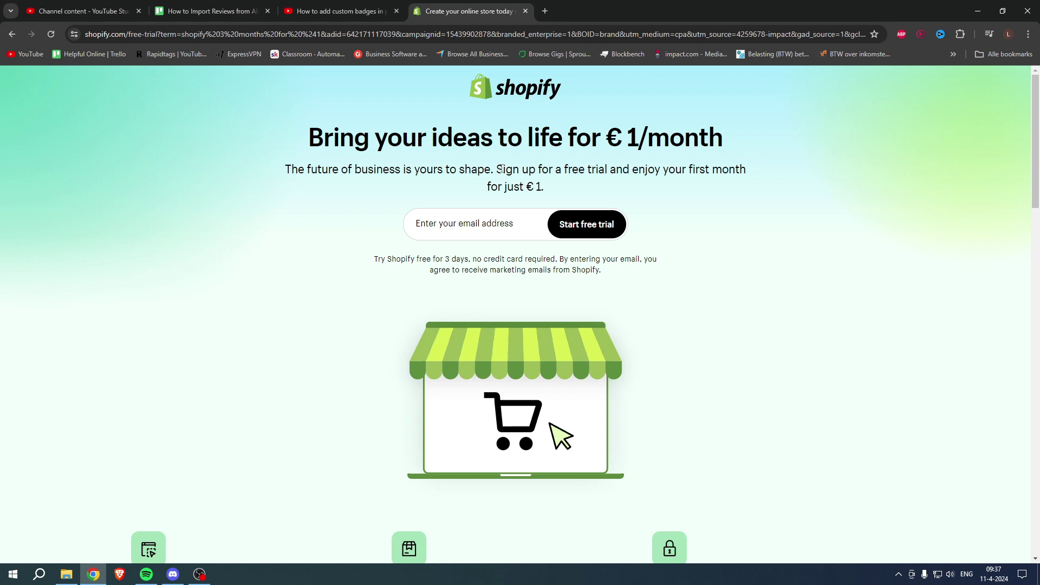
{"action": "left_click_drag", "start_coordinate": [501, 170], "coordinate": [697, 169]}
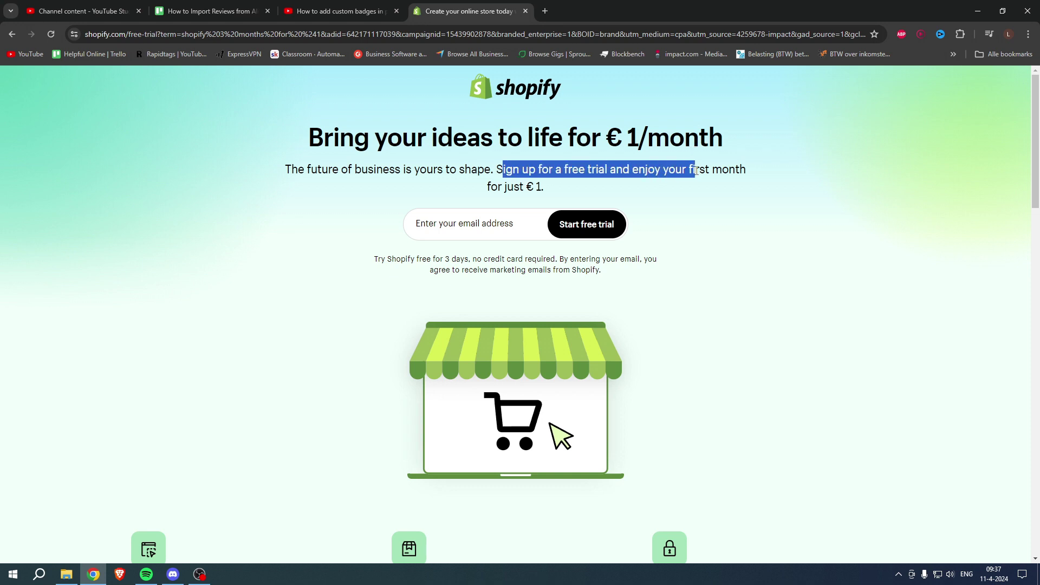
{"action": "left_click_drag", "start_coordinate": [696, 169], "coordinate": [750, 174]}
{"action": "left_click_drag", "start_coordinate": [488, 187], "coordinate": [551, 190]}
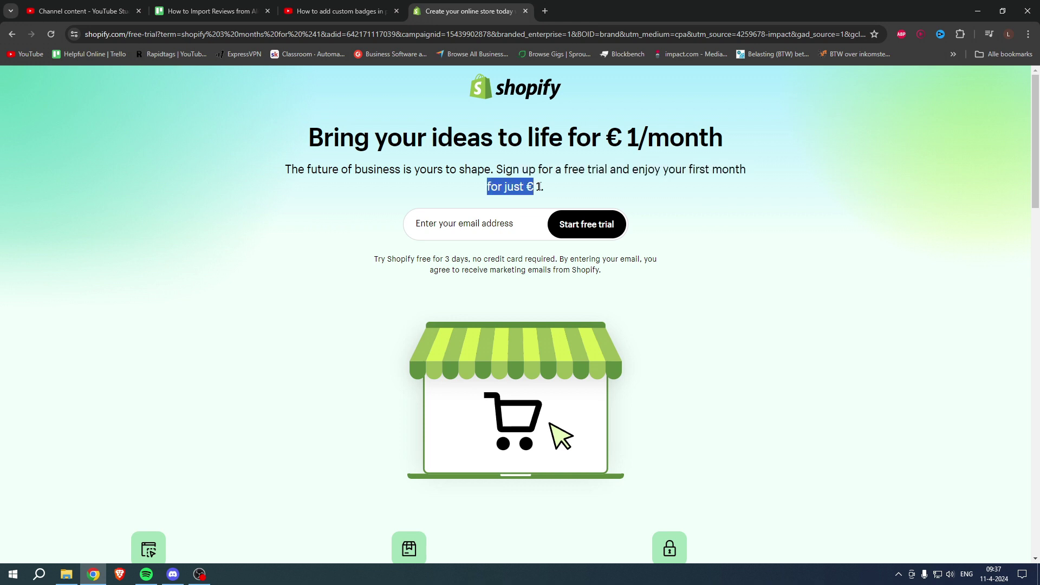
{"action": "left_click", "coordinate": [551, 190]}
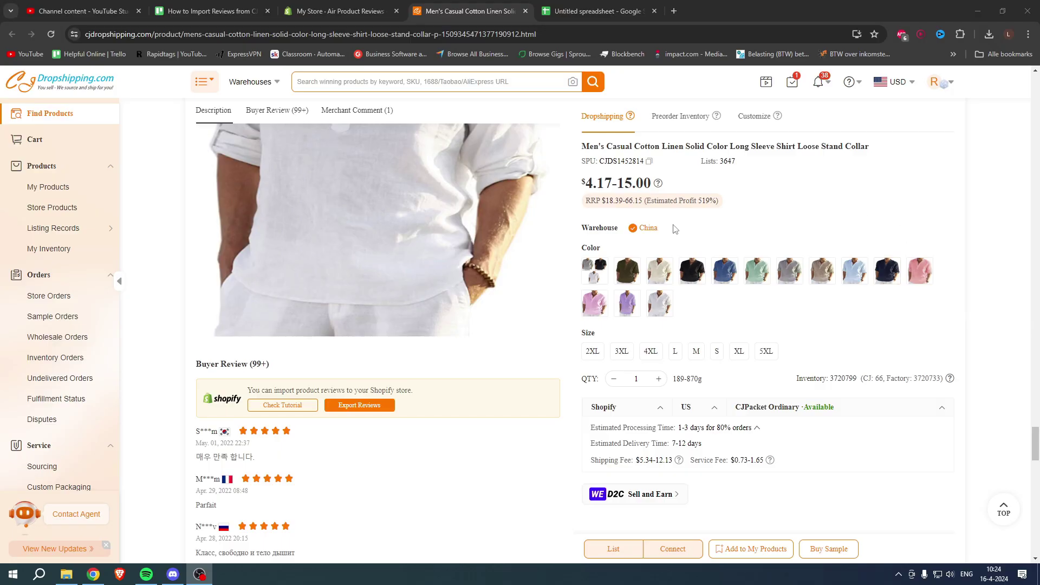
{"action": "scroll", "coordinate": [411, 363], "scroll_direction": "down", "scroll_amount": 1}
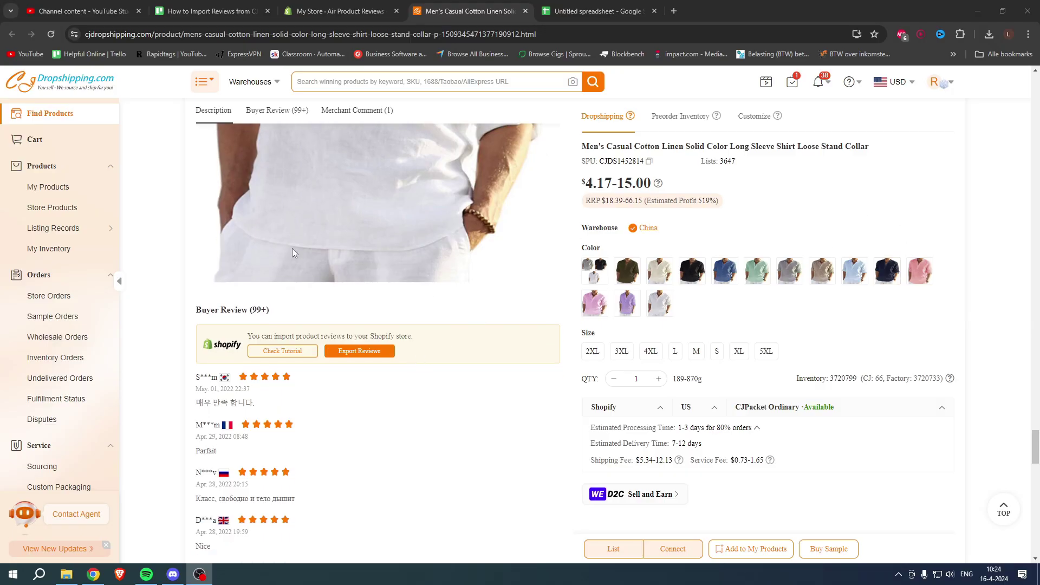
- Export the linen shirt's buyer reviews to a CSV and locate the downloaded file
{"action": "left_click_drag", "start_coordinate": [195, 310], "coordinate": [353, 308]}
{"action": "left_click", "coordinate": [354, 307]}
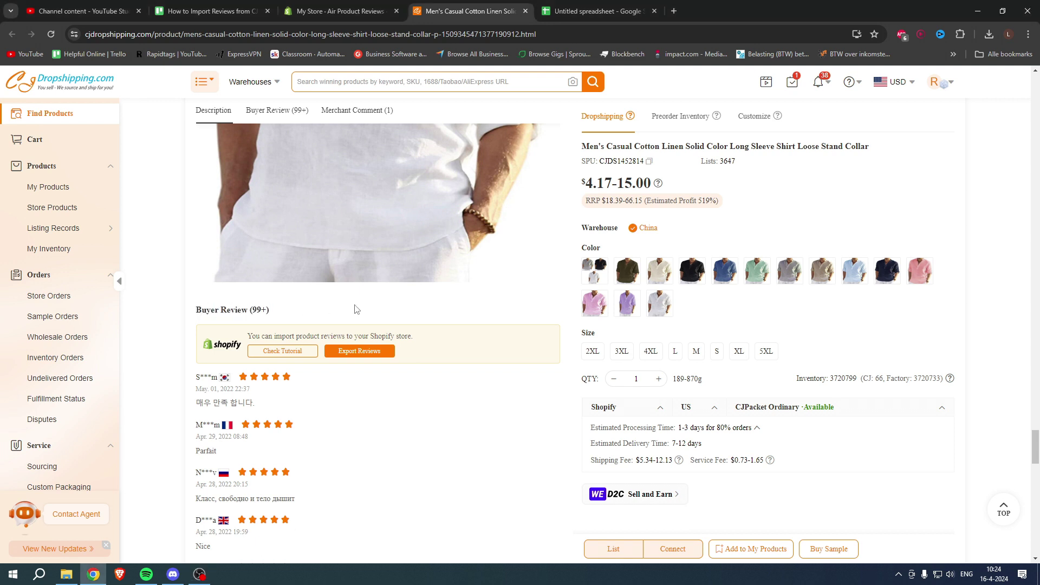
{"action": "left_click", "coordinate": [365, 357]}
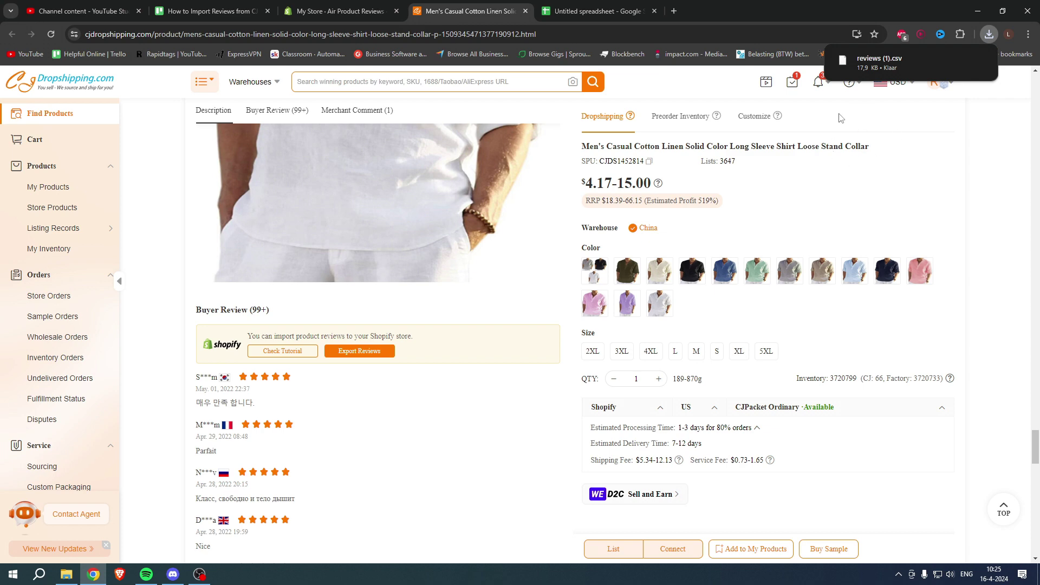
{"action": "mouse_move", "coordinate": [886, 62]}
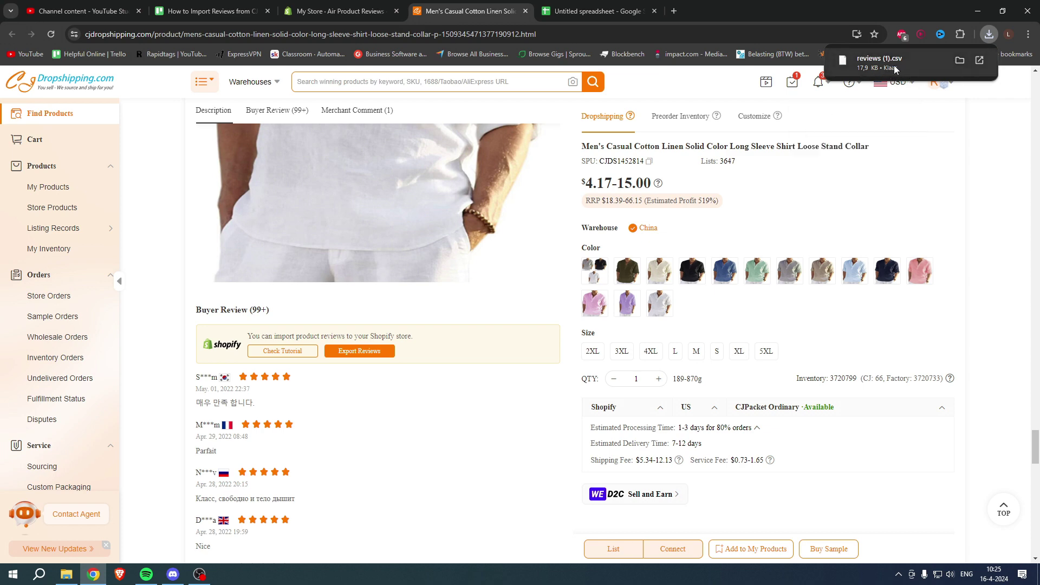
{"action": "left_click", "coordinate": [960, 61]}
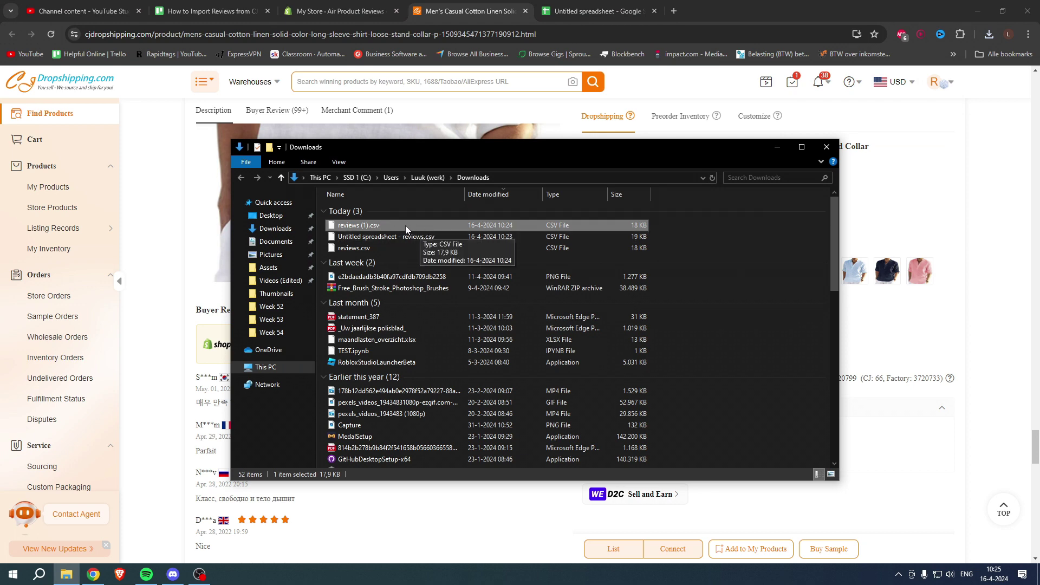
{"action": "left_click", "coordinate": [597, 10]}
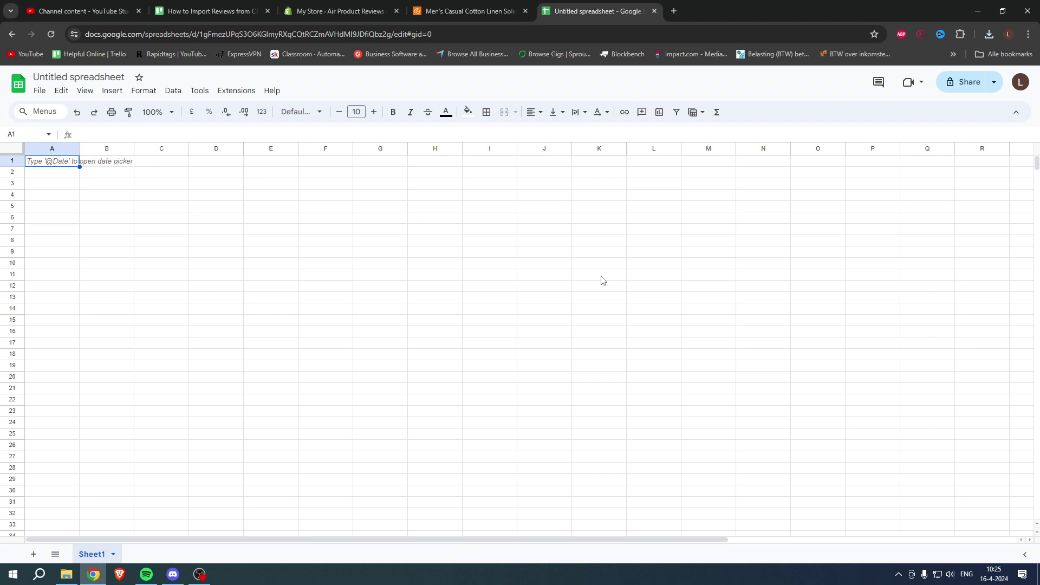
- Import 'reviews (1).csv' into Google Sheets, replacing the current spreadsheet
{"action": "left_click", "coordinate": [40, 91]}
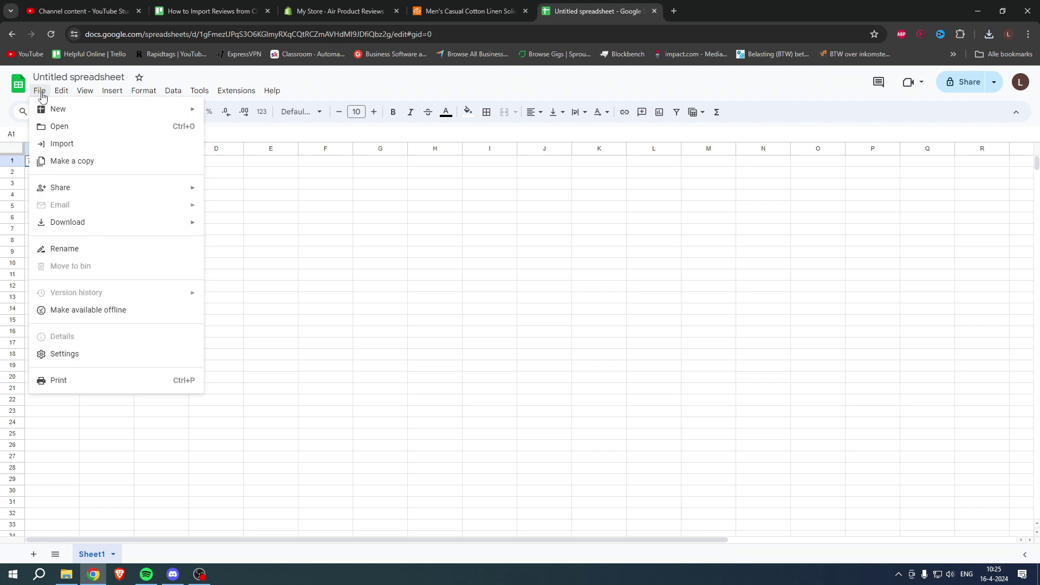
{"action": "left_click", "coordinate": [153, 146]}
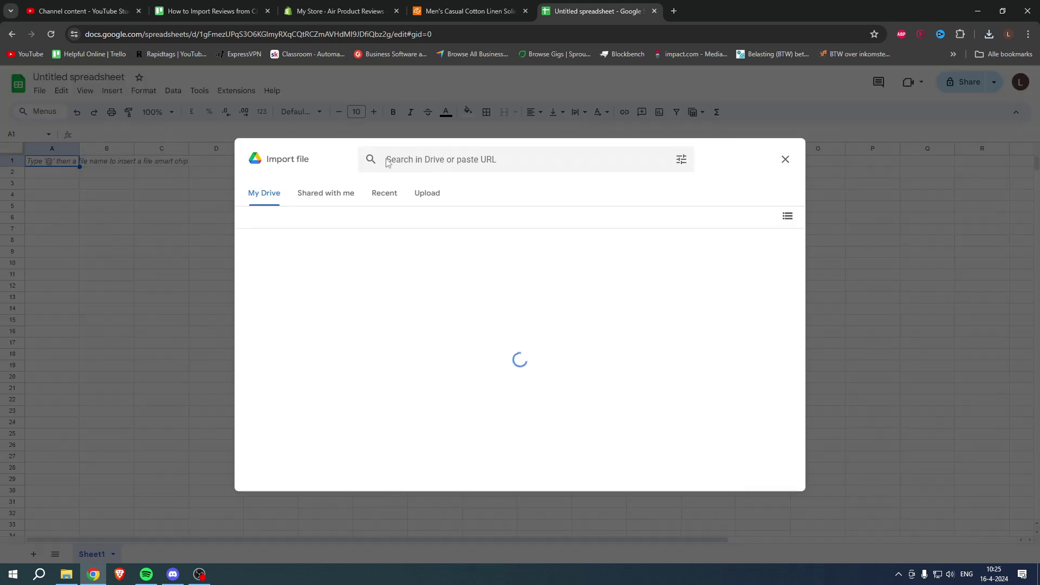
{"action": "left_click", "coordinate": [422, 198]}
{"action": "left_click", "coordinate": [515, 386]}
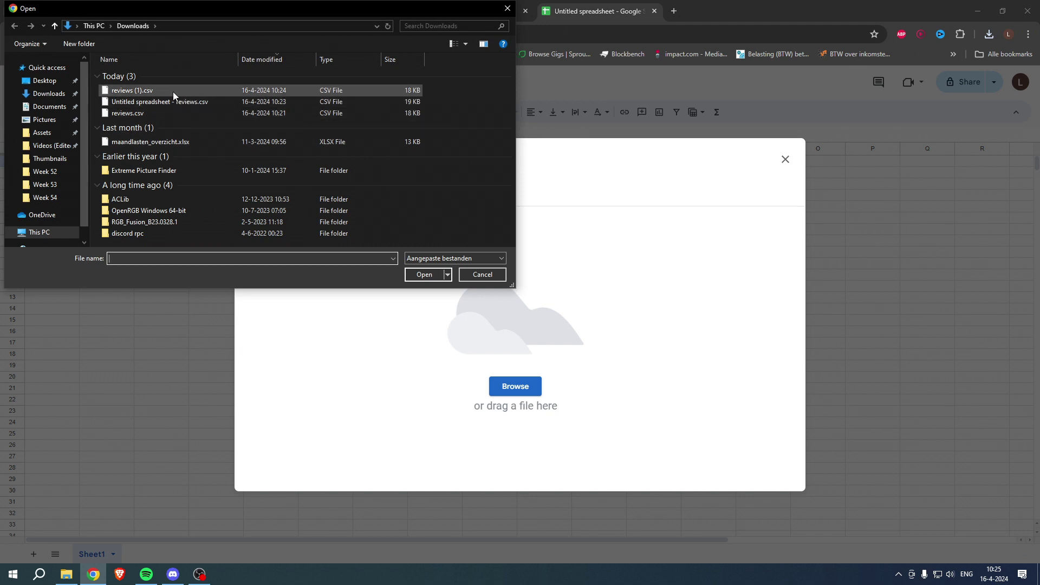
{"action": "double_click", "coordinate": [173, 92]}
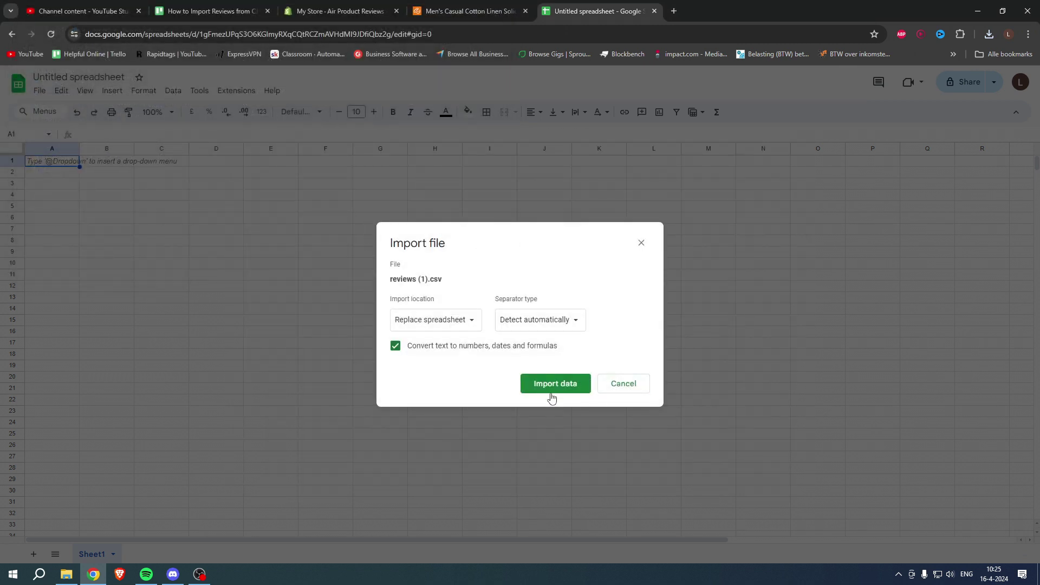
{"action": "left_click", "coordinate": [550, 387]}
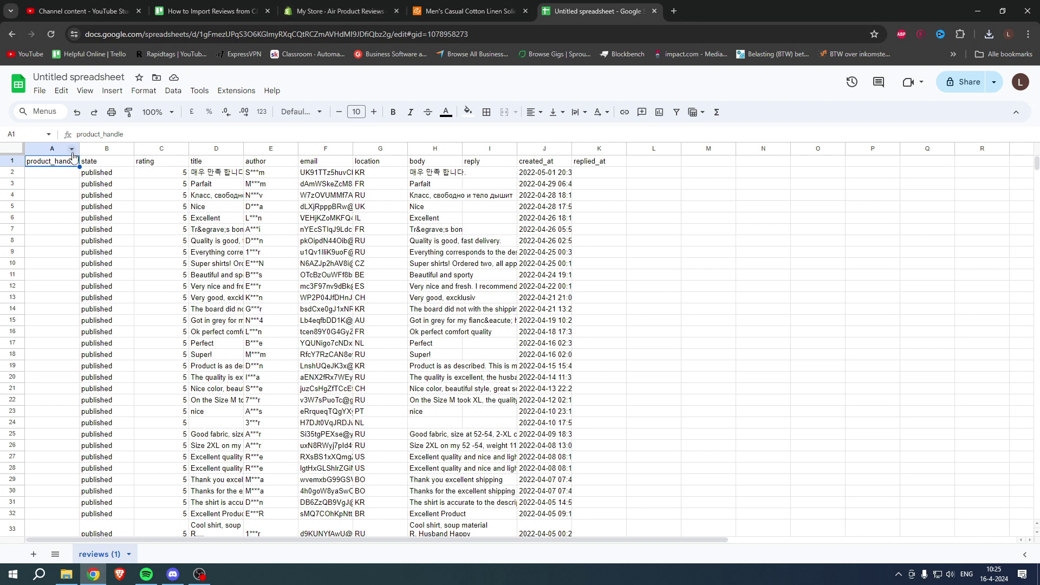
- Select cell A2 in the reviews sheet, then open the T shirt product in the online store
{"action": "left_click", "coordinate": [54, 176]}
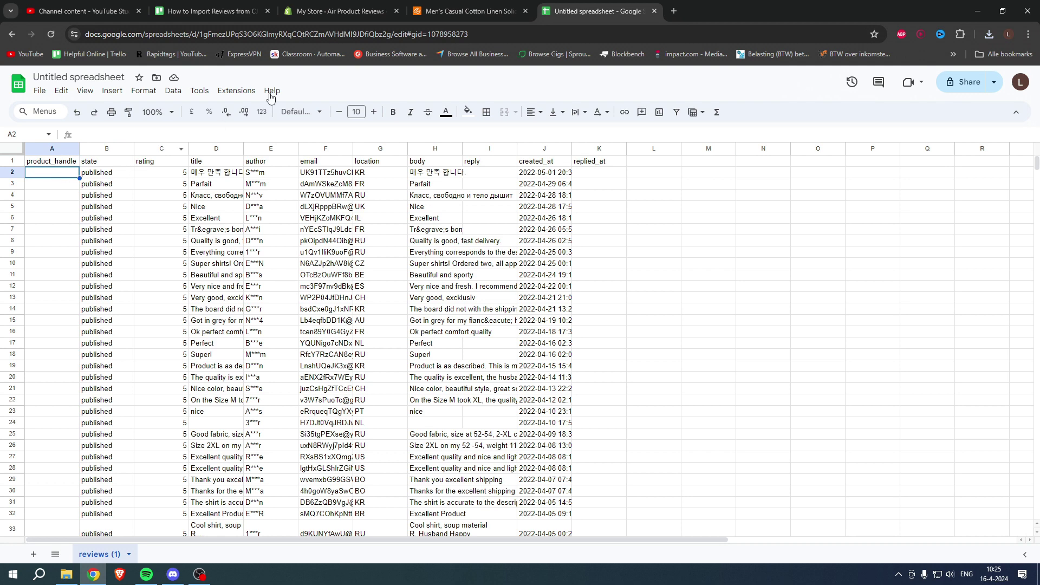
{"action": "left_click", "coordinate": [341, 10]}
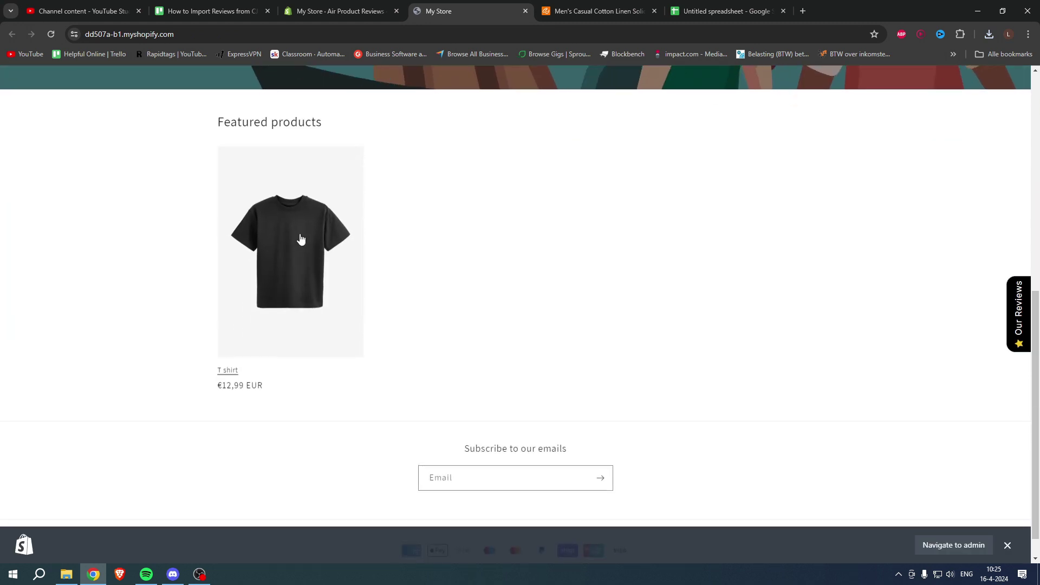
{"action": "left_click", "coordinate": [302, 239]}
- Copy the 't-shirt' handle from the product page URL and return to the reviews spreadsheet
{"action": "left_click", "coordinate": [236, 35]}
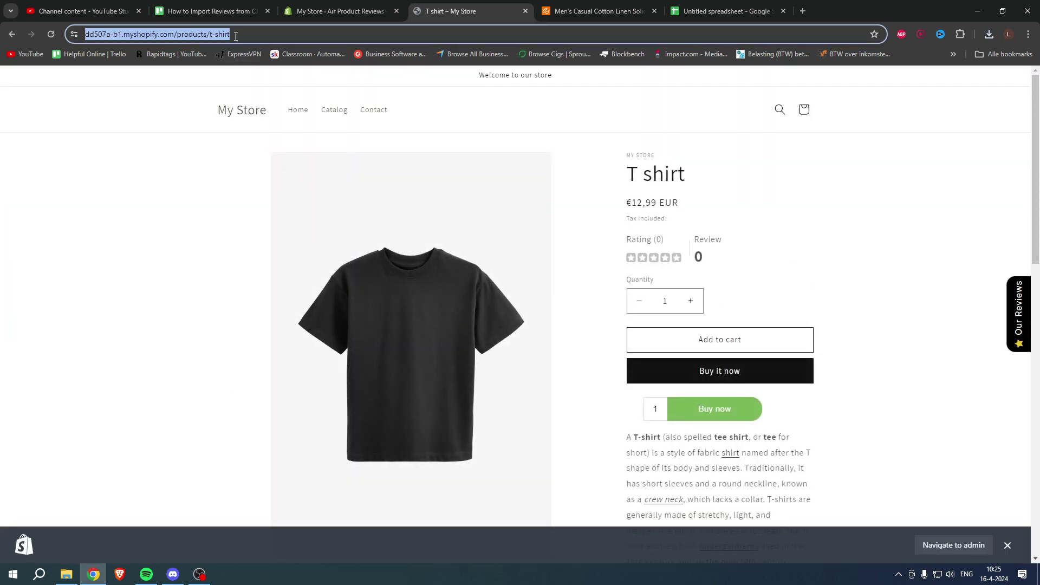
{"action": "mouse_move", "coordinate": [148, 35]}
{"action": "left_mouse_down"}
{"action": "mouse_move", "coordinate": [256, 37]}
{"action": "mouse_move", "coordinate": [232, 43]}
{"action": "left_mouse_up"}
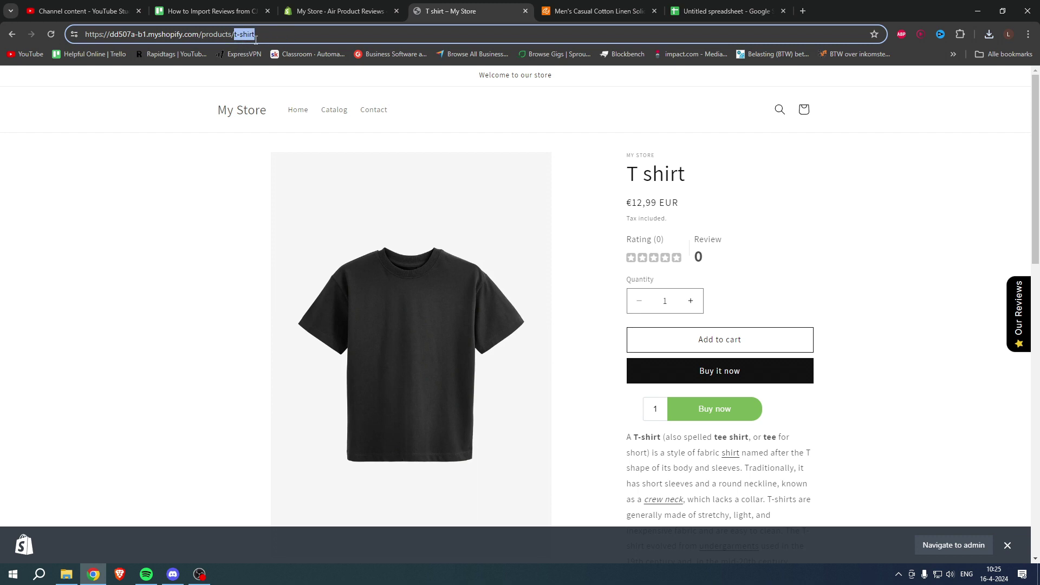
{"action": "right_click", "coordinate": [246, 37]}
{"action": "left_click", "coordinate": [298, 133]}
{"action": "left_click", "coordinate": [745, 11]}
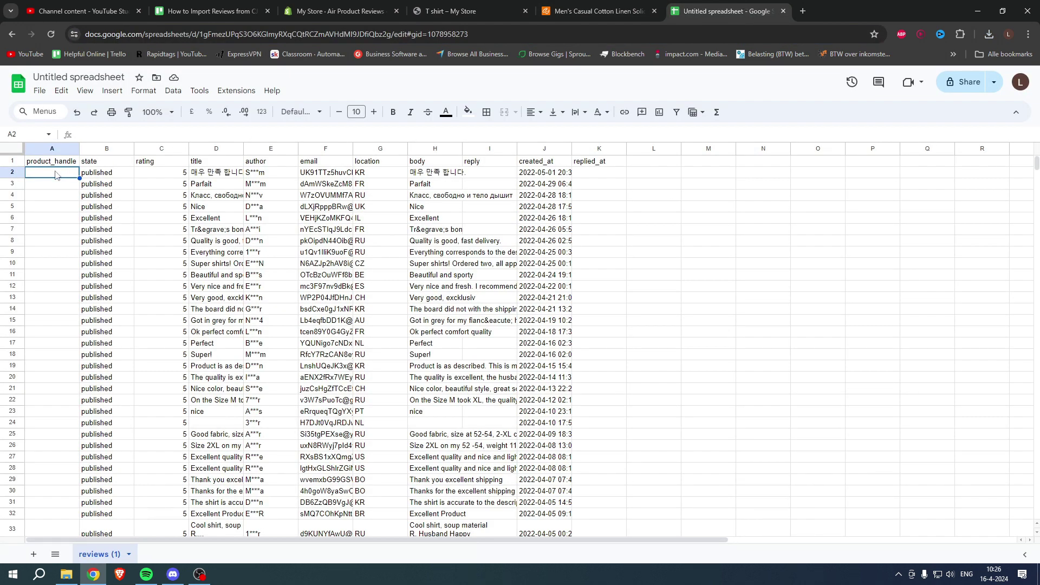
- Paste 't-shirt' into A2 and fill it down the product_handle column to row 117
{"action": "key", "text": "ctrl+v"}
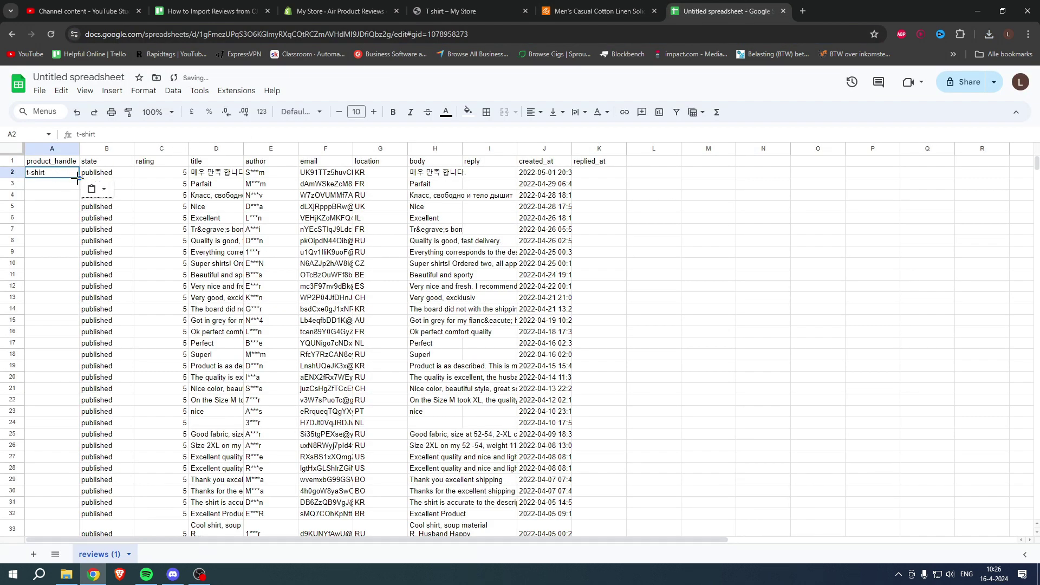
{"action": "scroll", "coordinate": [63, 520], "scroll_direction": "down", "scroll_amount": 6}
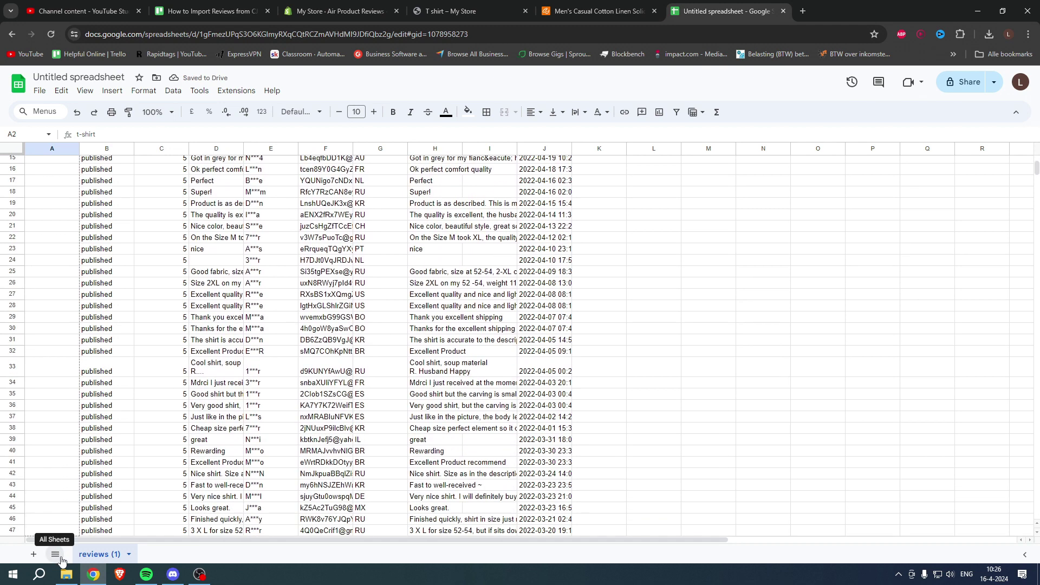
{"action": "scroll", "coordinate": [71, 478], "scroll_direction": "down", "scroll_amount": 3}
{"action": "scroll", "coordinate": [71, 478], "scroll_direction": "down", "scroll_amount": 4}
{"action": "scroll", "coordinate": [71, 478], "scroll_direction": "down", "scroll_amount": 5}
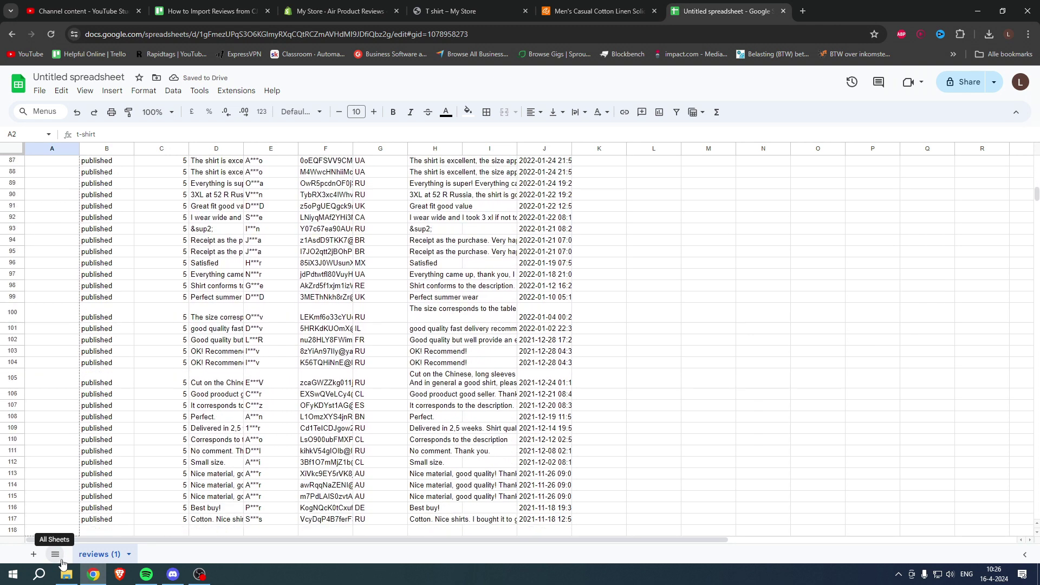
{"action": "scroll", "coordinate": [71, 478], "scroll_direction": "down", "scroll_amount": 1}
{"action": "left_click_drag", "start_coordinate": [70, 478], "coordinate": [74, 368]}
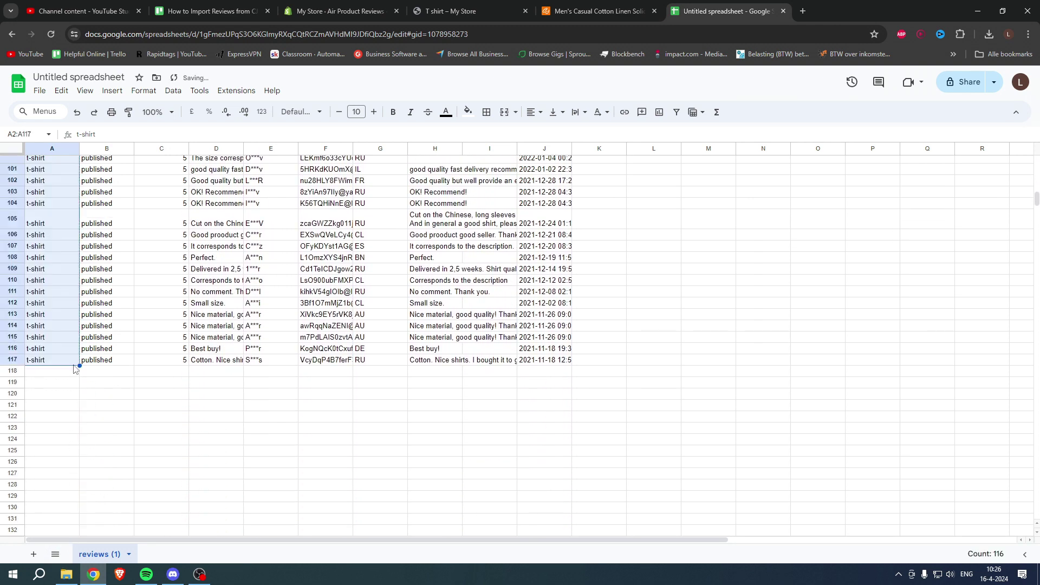
{"action": "left_click", "coordinate": [109, 372]}
{"action": "scroll", "coordinate": [72, 372], "scroll_direction": "up", "scroll_amount": 10}
{"action": "scroll", "coordinate": [69, 371], "scroll_direction": "up", "scroll_amount": 10}
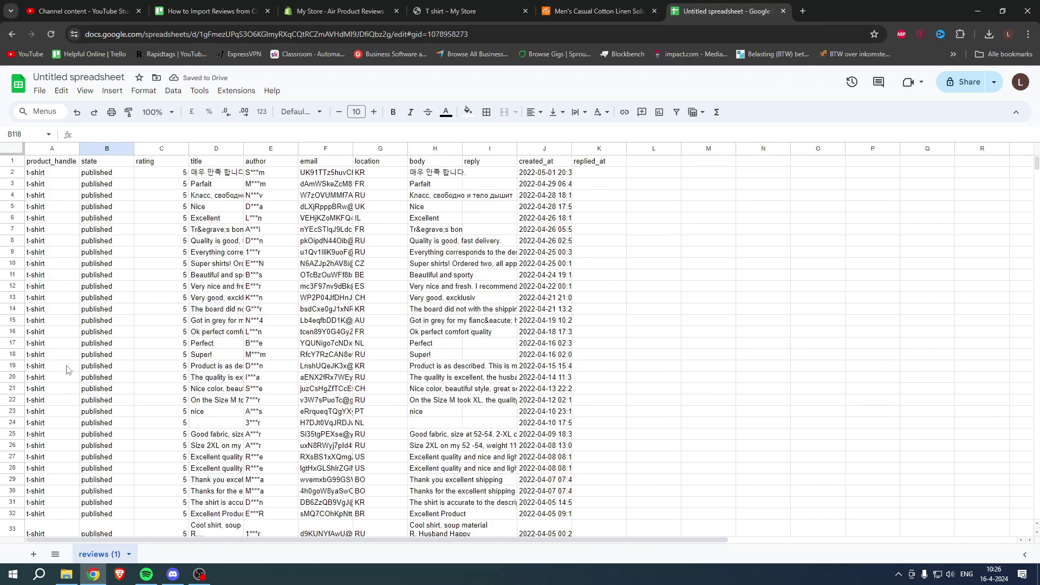
{"action": "left_click", "coordinate": [40, 91]}
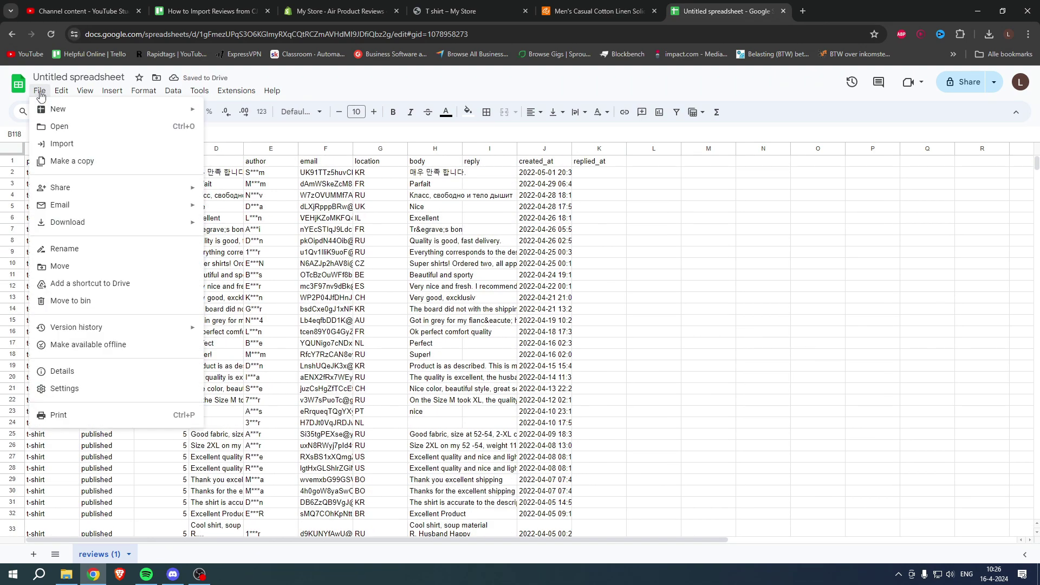
{"action": "mouse_move", "coordinate": [69, 221]}
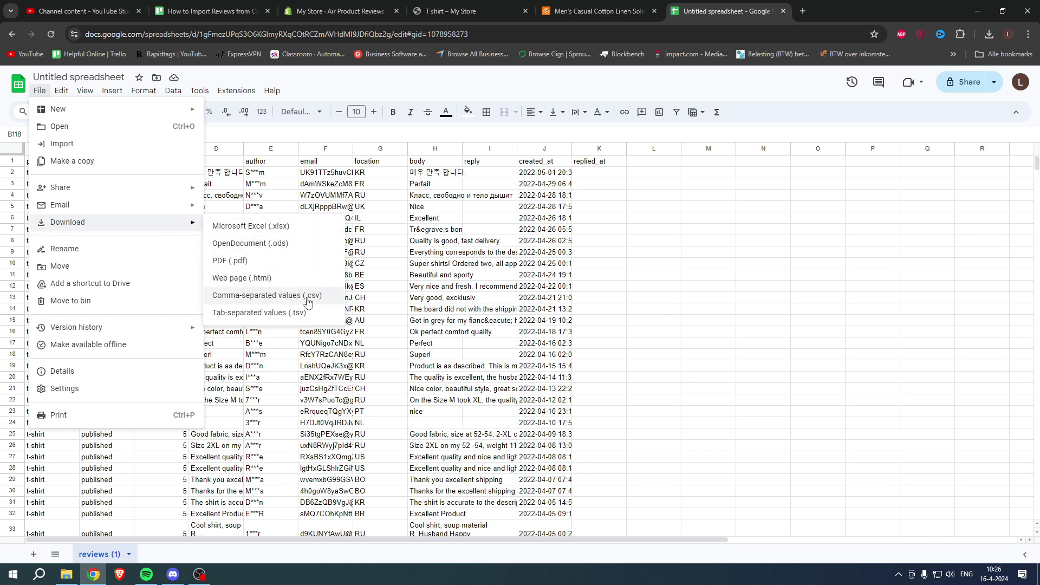
- Download the sheet as CSV, close the T shirt store tab and return to Air Product Reviews
{"action": "left_click", "coordinate": [308, 300]}
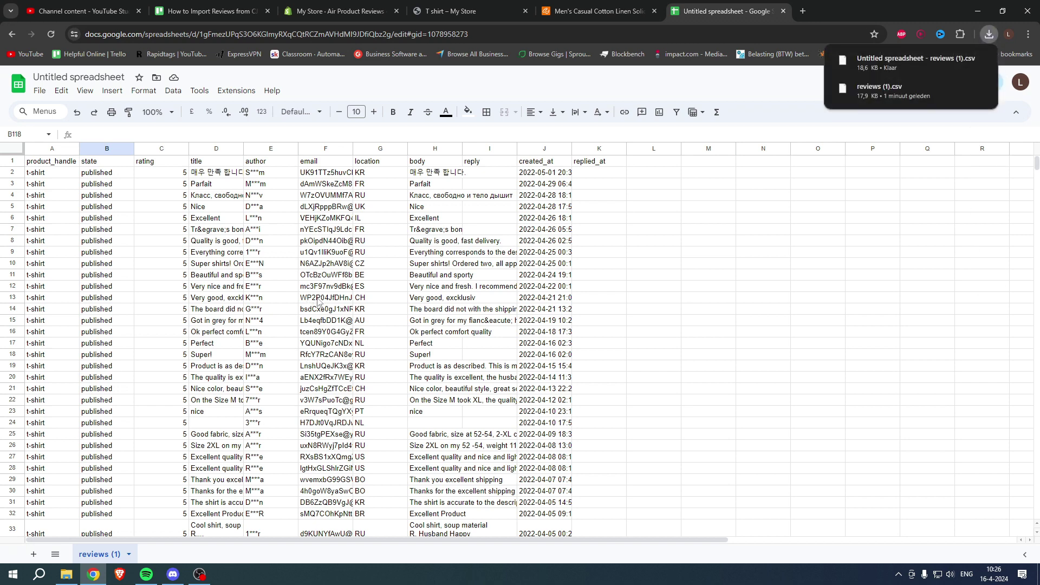
{"action": "left_click", "coordinate": [525, 11]}
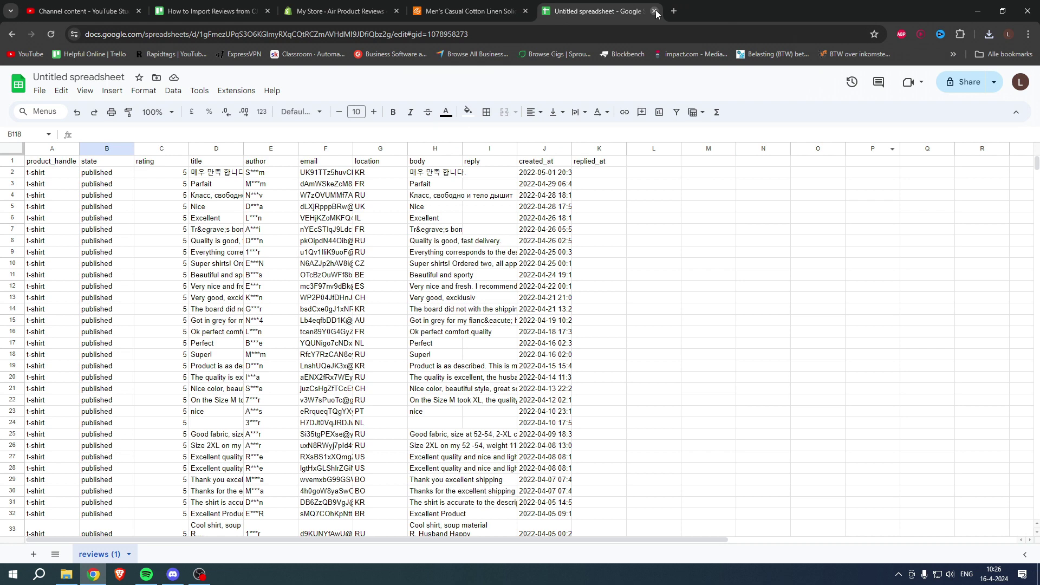
{"action": "left_click", "coordinate": [316, 7]}
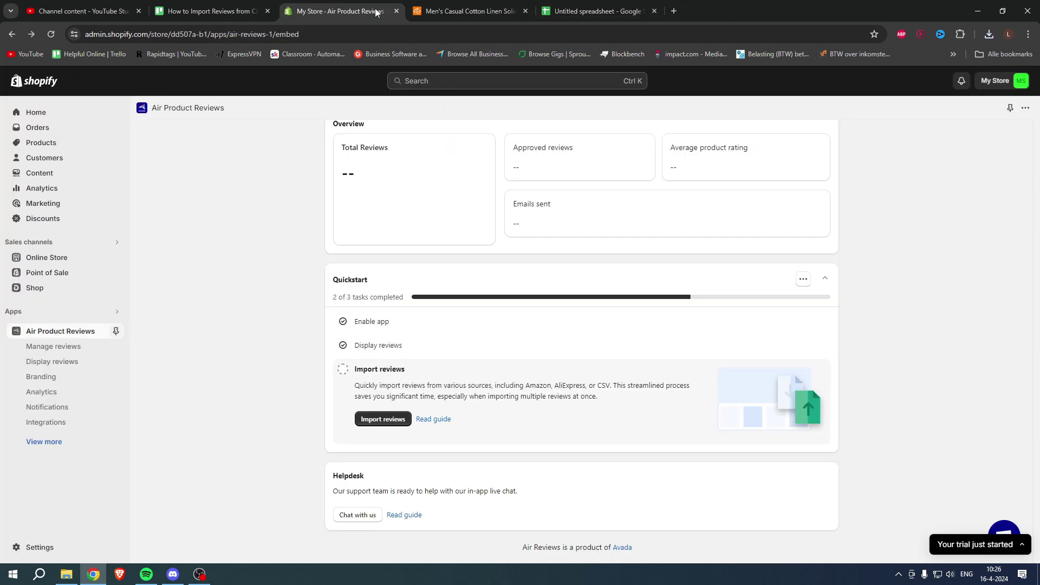
{"action": "scroll", "coordinate": [801, 252], "scroll_direction": "up", "scroll_amount": 1}
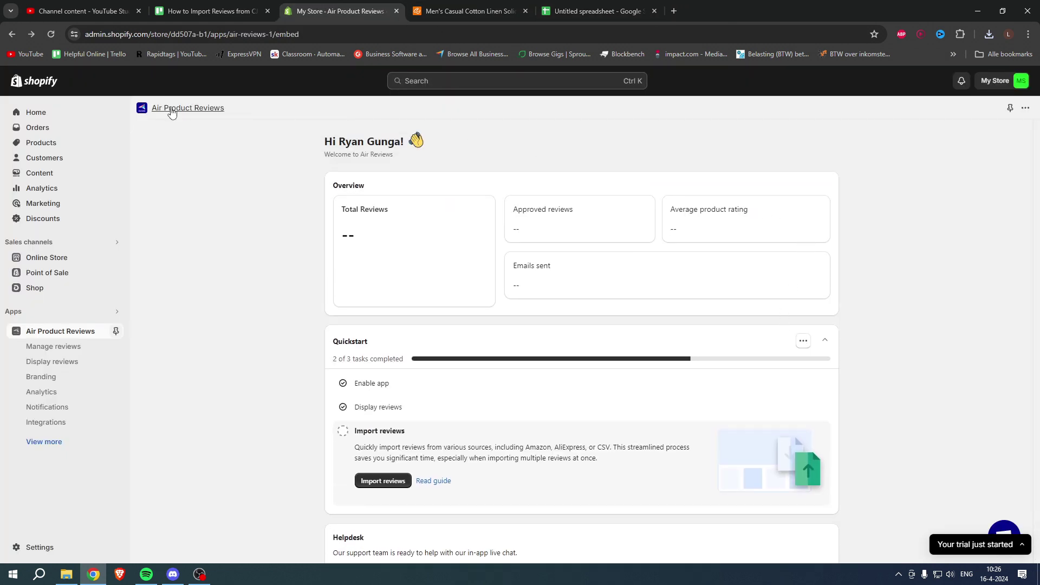
{"action": "scroll", "coordinate": [577, 203], "scroll_direction": "down", "scroll_amount": 1}
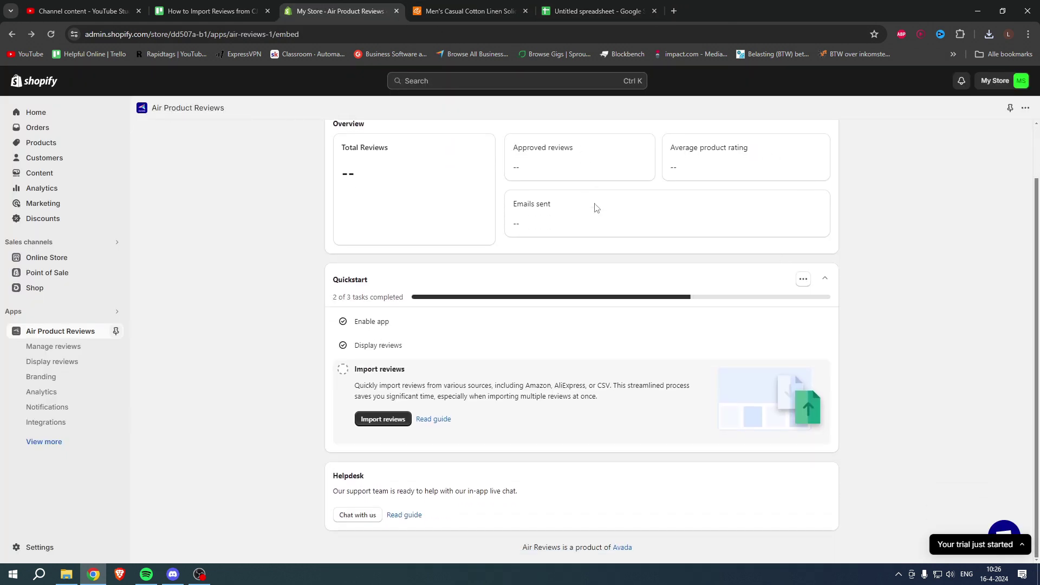
- Start an Air Product Reviews import with Shopify as the review source
{"action": "left_click", "coordinate": [383, 420]}
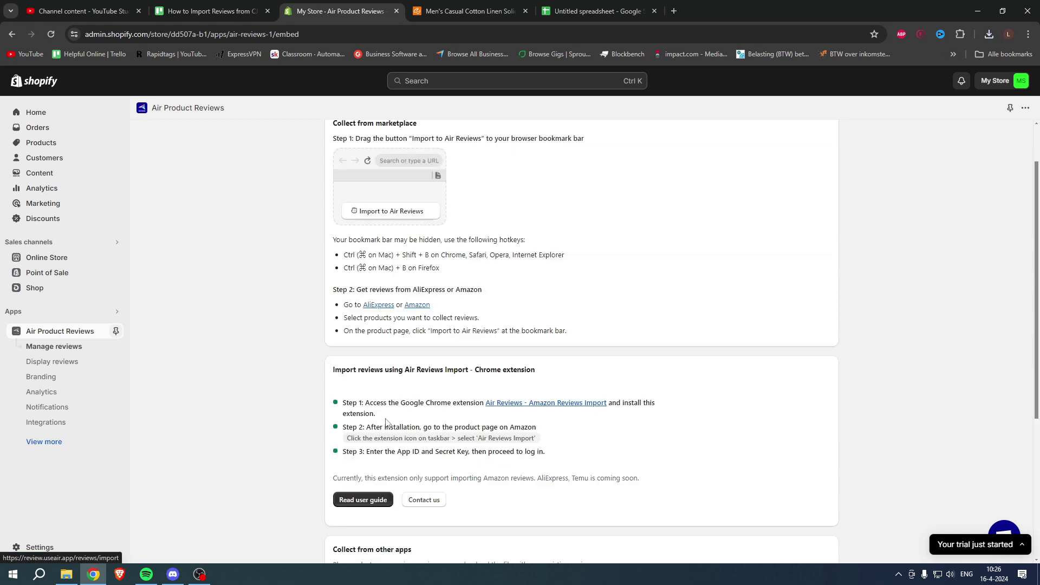
{"action": "scroll", "coordinate": [587, 391], "scroll_direction": "down", "scroll_amount": 3}
{"action": "scroll", "coordinate": [614, 386], "scroll_direction": "down", "scroll_amount": 1}
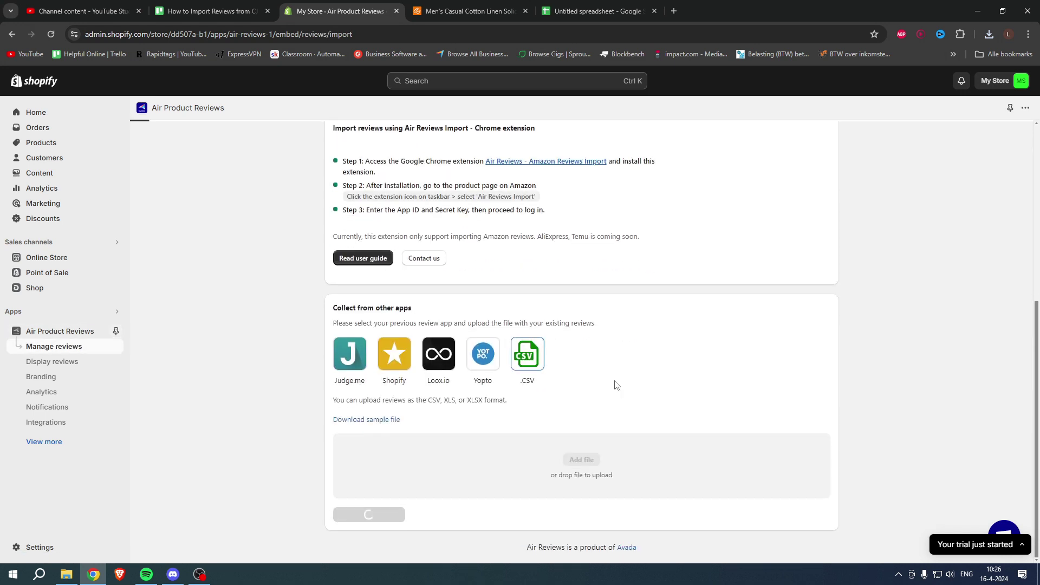
{"action": "left_click_drag", "start_coordinate": [330, 309], "coordinate": [467, 310]}
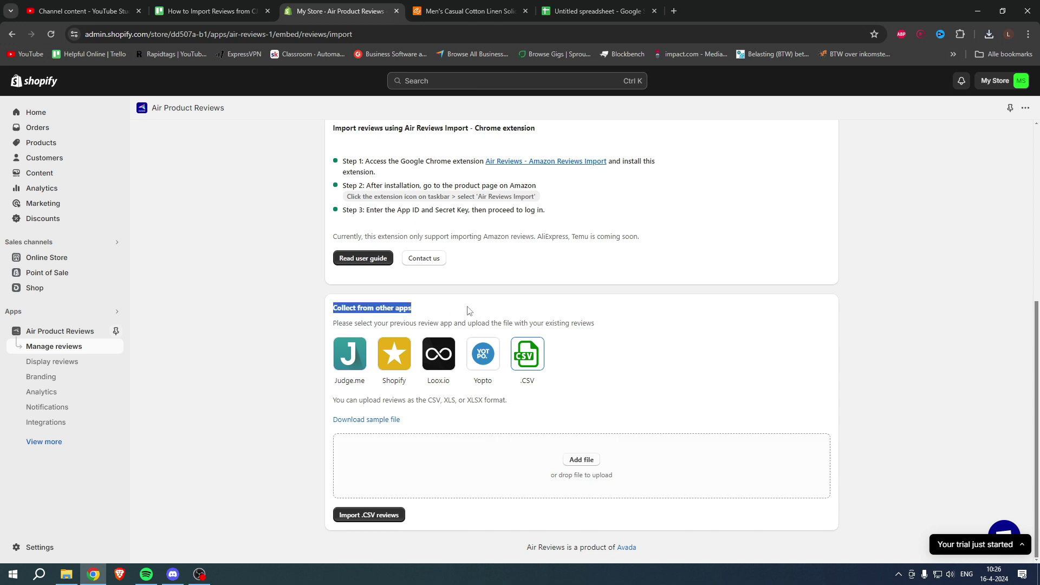
{"action": "left_click", "coordinate": [446, 325]}
{"action": "left_click", "coordinate": [392, 355]}
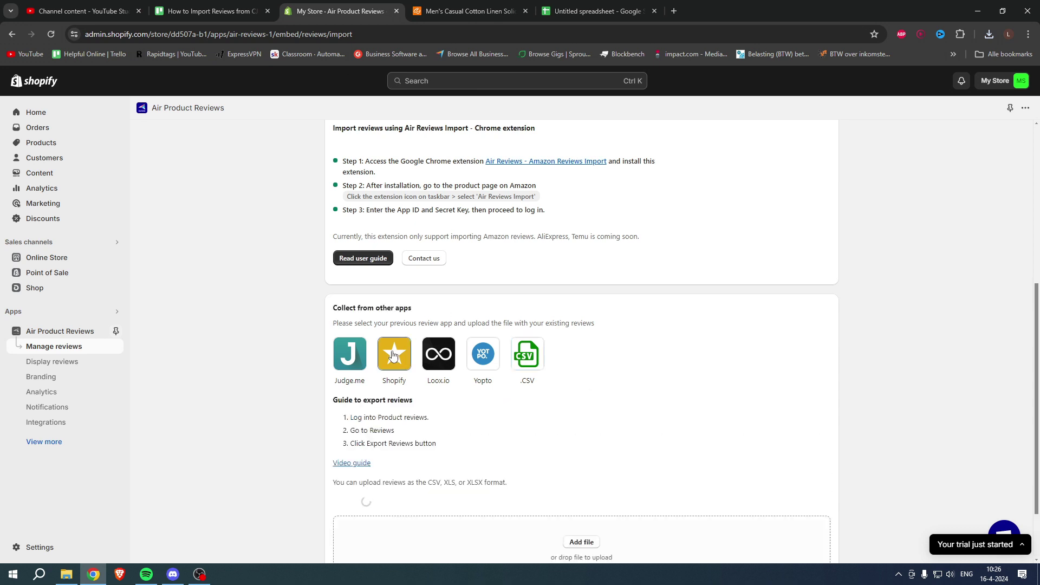
{"action": "scroll", "coordinate": [613, 448], "scroll_direction": "down", "scroll_amount": 1}
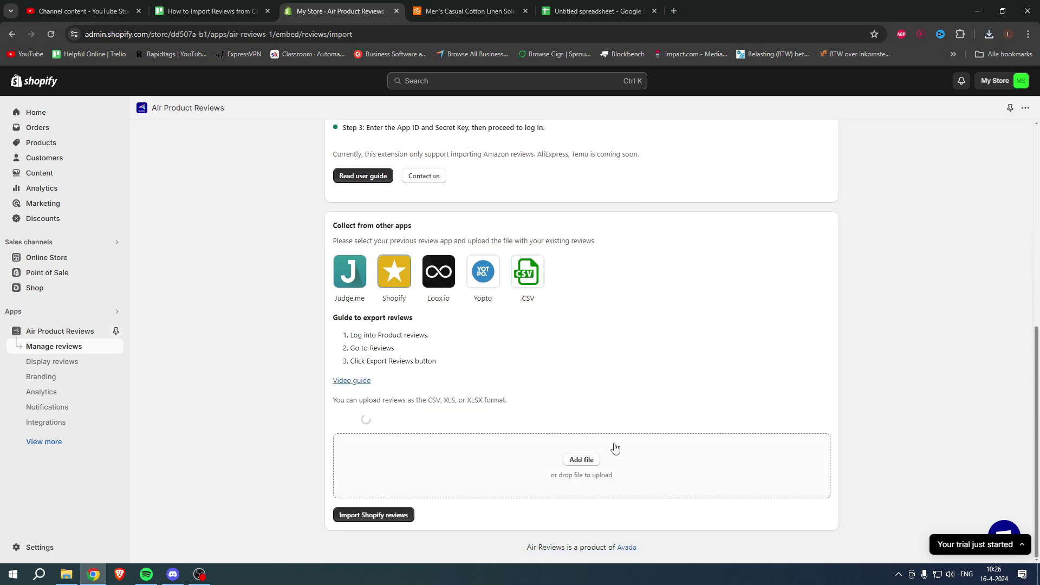
{"action": "left_click", "coordinate": [581, 460]}
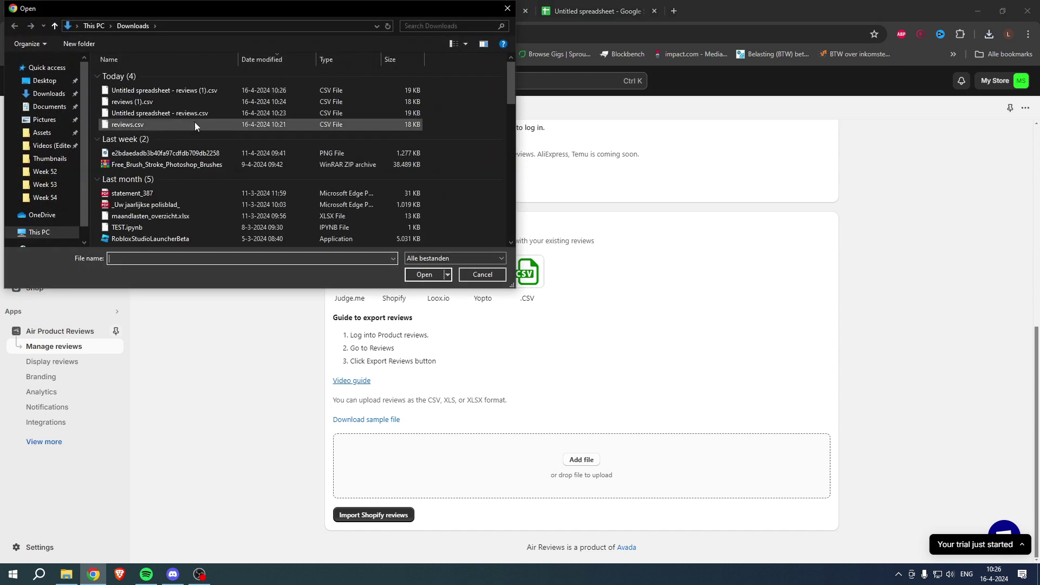
- Upload 'Untitled spreadsheet - reviews (1).csv', preview it, and import its 116 reviews
{"action": "double_click", "coordinate": [185, 94]}
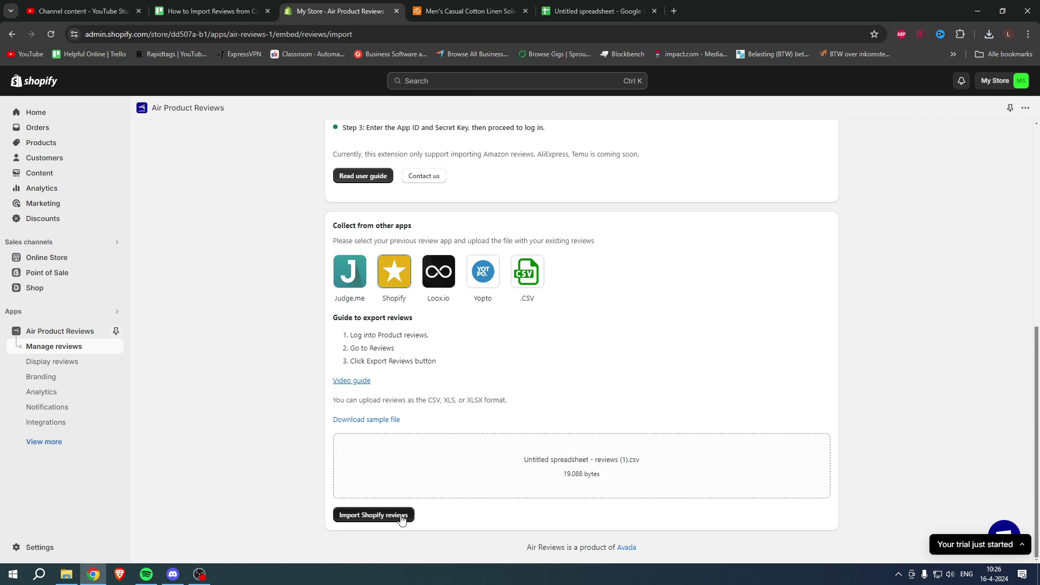
{"action": "left_click", "coordinate": [397, 519]}
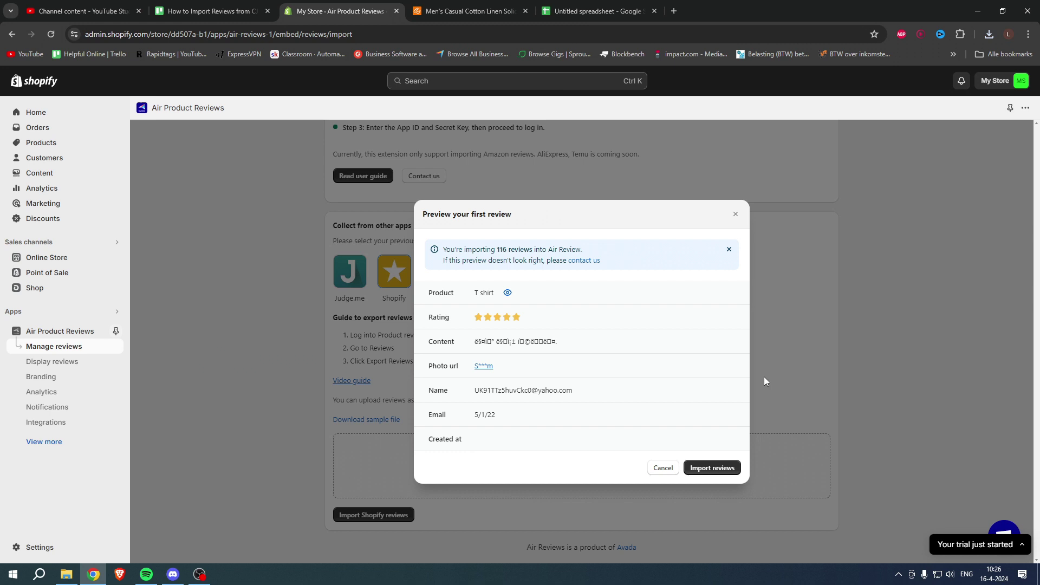
{"action": "left_click", "coordinate": [714, 473]}
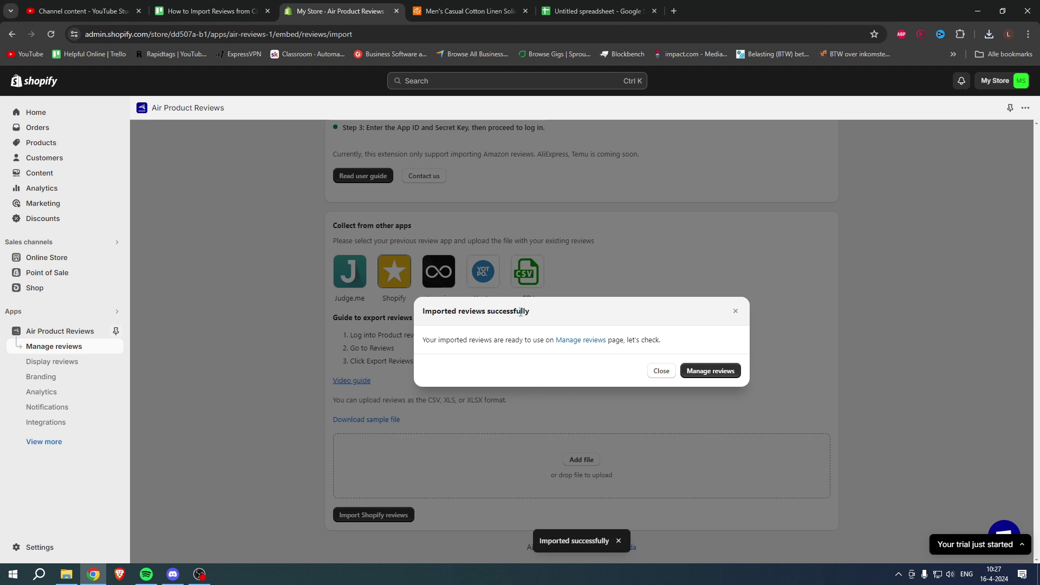
- Open Manage reviews to see the approved five-star T shirt reviews
{"action": "left_click", "coordinate": [719, 377]}
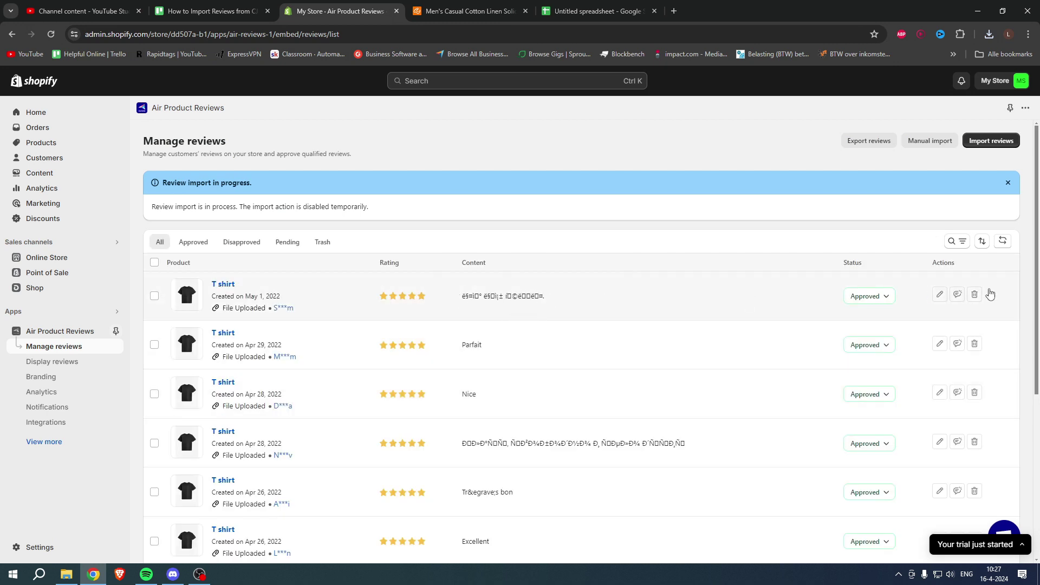
{"action": "scroll", "coordinate": [537, 303], "scroll_direction": "down", "scroll_amount": 1}
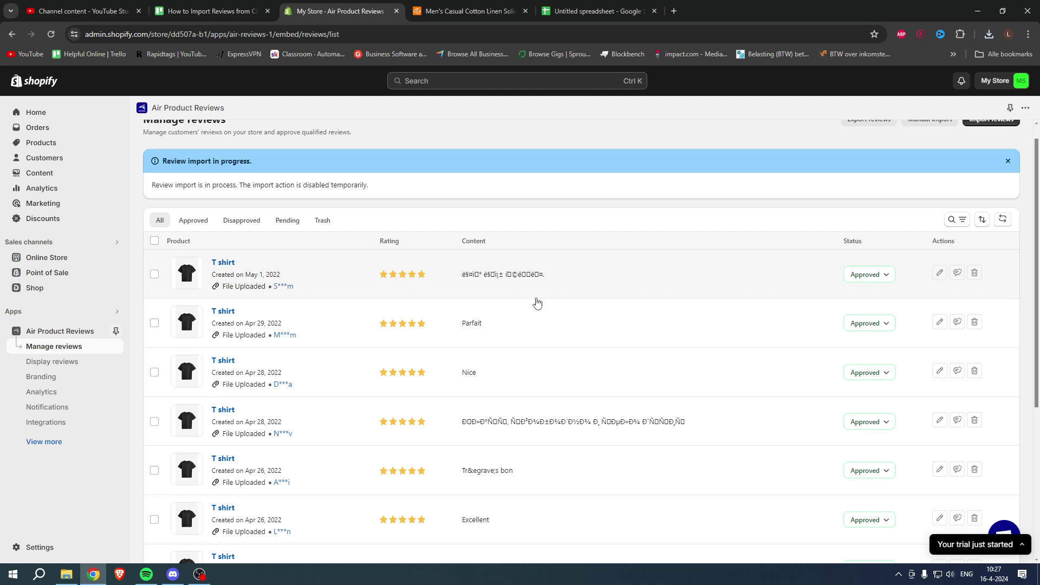
{"action": "scroll", "coordinate": [540, 305], "scroll_direction": "down", "scroll_amount": 2}
{"action": "scroll", "coordinate": [550, 310], "scroll_direction": "down", "scroll_amount": 1}
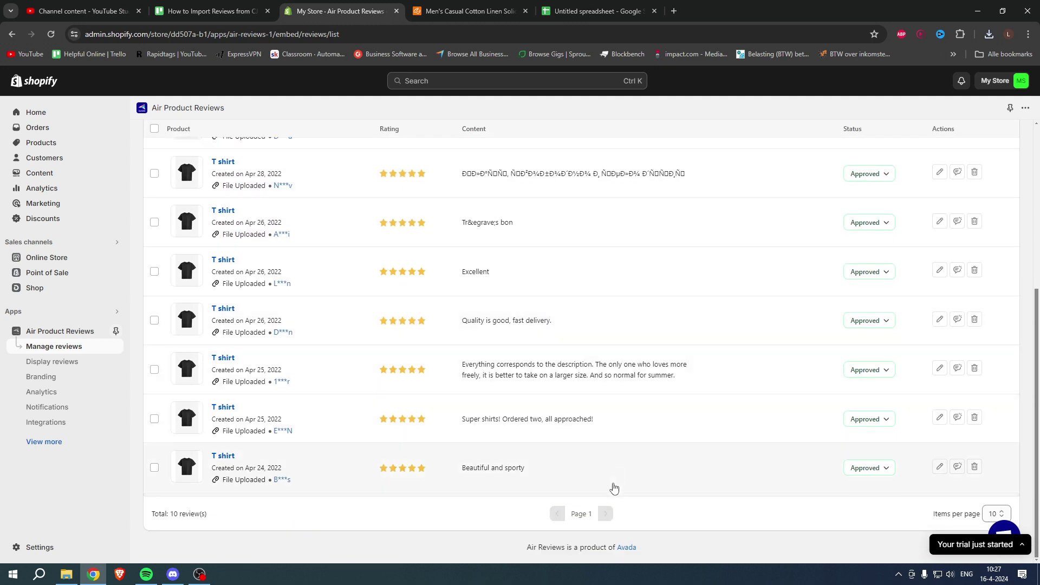
{"action": "scroll", "coordinate": [731, 444], "scroll_direction": "down", "scroll_amount": 3}
{"action": "scroll", "coordinate": [634, 369], "scroll_direction": "down", "scroll_amount": 3}
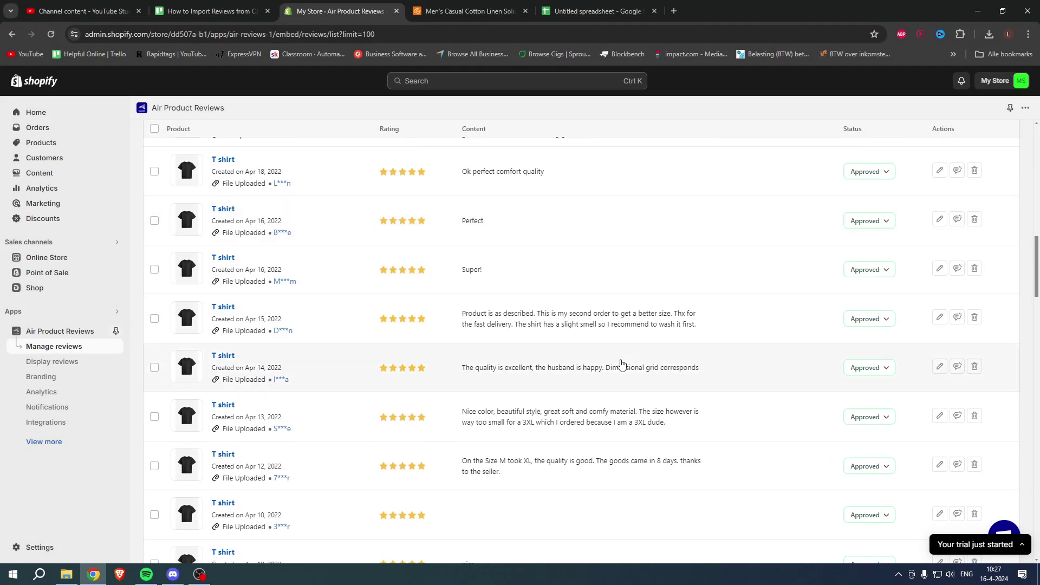
{"action": "scroll", "coordinate": [621, 365], "scroll_direction": "down", "scroll_amount": 3}
{"action": "scroll", "coordinate": [623, 367], "scroll_direction": "down", "scroll_amount": 2}
{"action": "scroll", "coordinate": [635, 425], "scroll_direction": "down", "scroll_amount": 2}
{"action": "scroll", "coordinate": [638, 423], "scroll_direction": "up", "scroll_amount": 10}
{"action": "scroll", "coordinate": [636, 418], "scroll_direction": "up", "scroll_amount": 5}
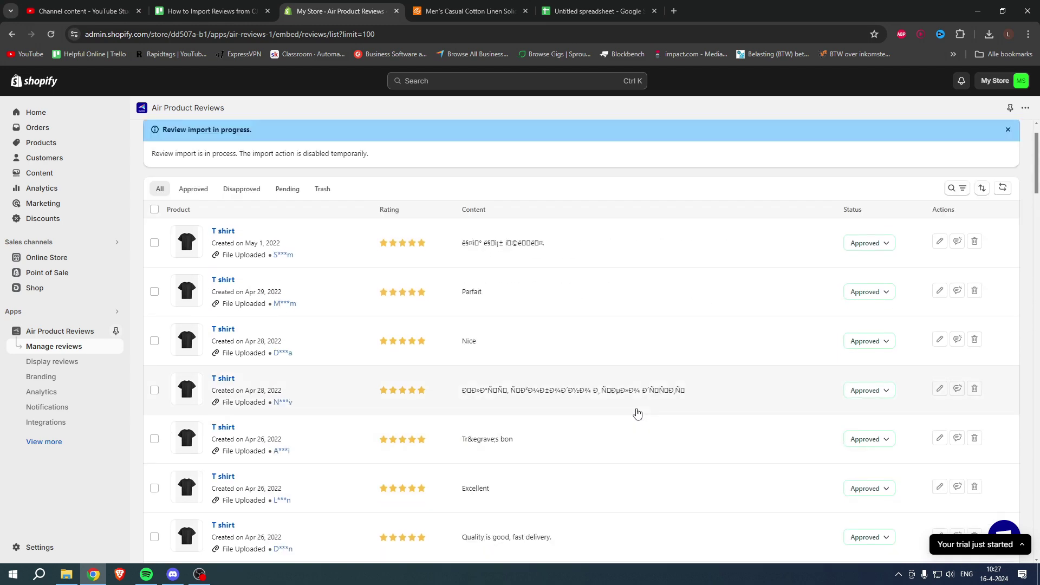
{"action": "scroll", "coordinate": [636, 419], "scroll_direction": "up", "scroll_amount": 2}
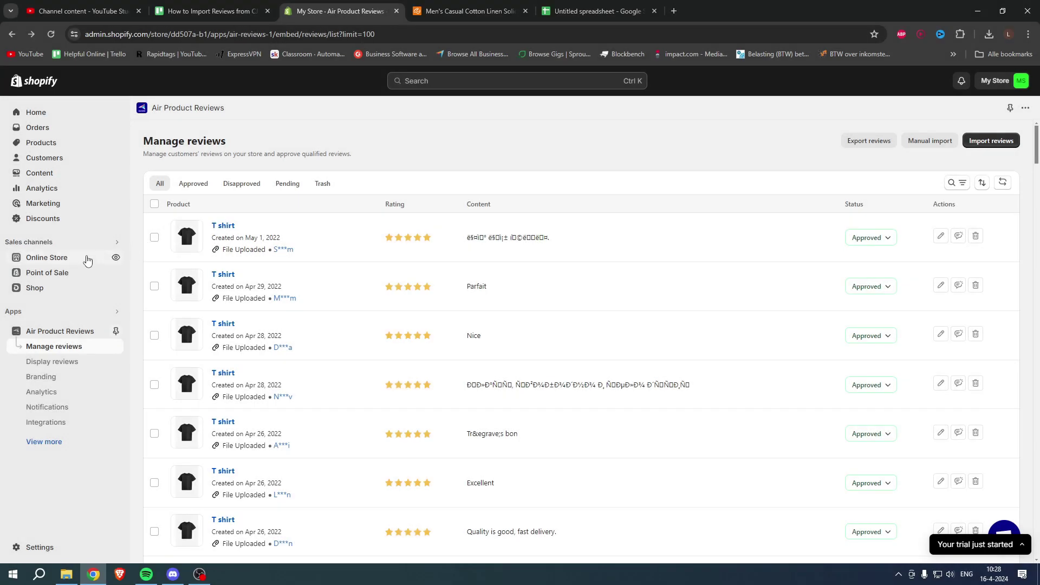
- View the live T shirt page's 5.0 rating from 116 reviews and the second review page
{"action": "left_click", "coordinate": [115, 256]}
{"action": "scroll", "coordinate": [502, 268], "scroll_direction": "down", "scroll_amount": 5}
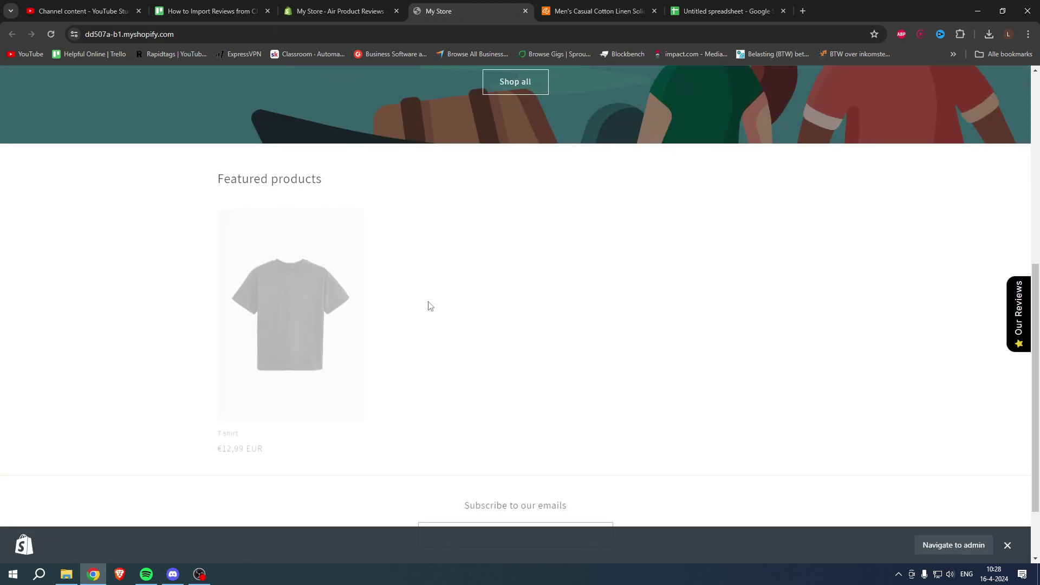
{"action": "left_click", "coordinate": [301, 299]}
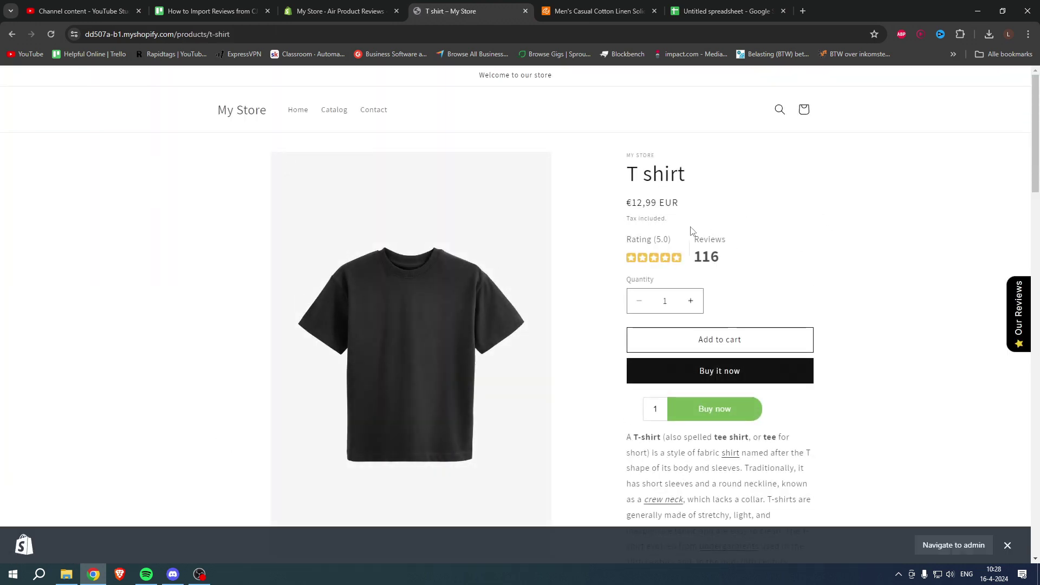
{"action": "left_click", "coordinate": [680, 258]}
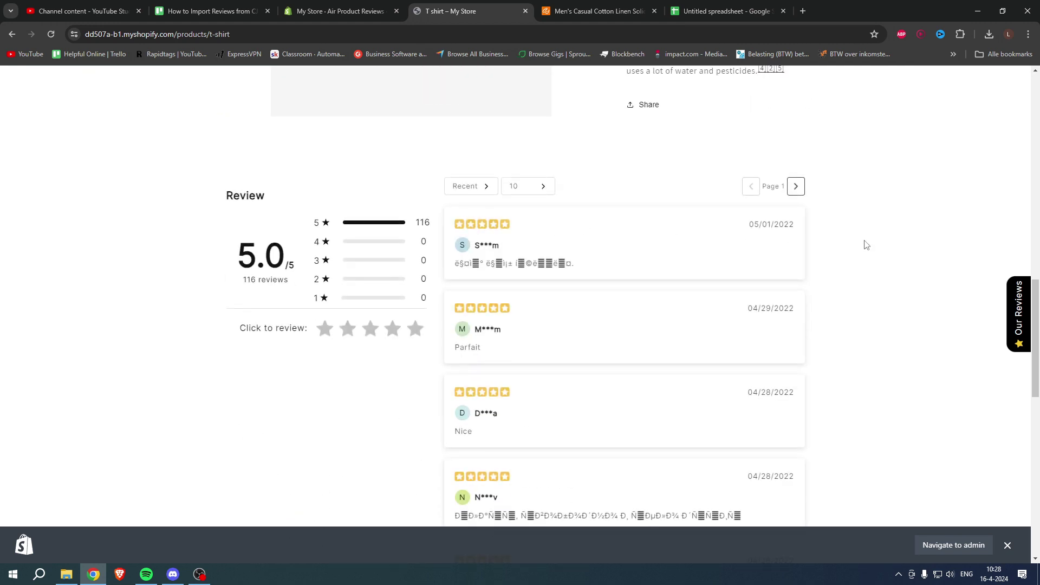
{"action": "scroll", "coordinate": [866, 244], "scroll_direction": "down", "scroll_amount": 4}
{"action": "scroll", "coordinate": [845, 255], "scroll_direction": "down", "scroll_amount": 4}
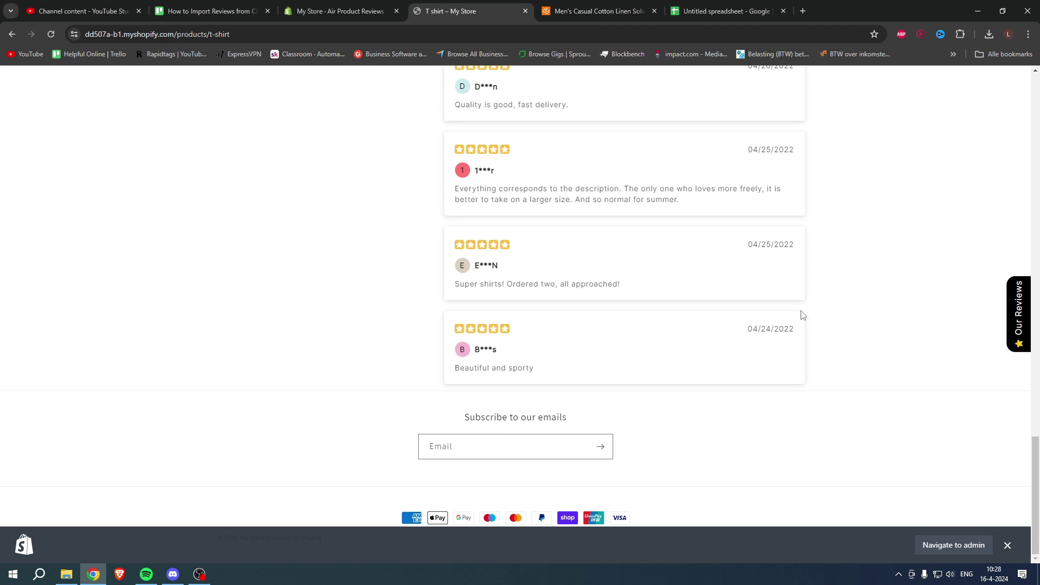
{"action": "scroll", "coordinate": [802, 315], "scroll_direction": "up", "scroll_amount": 3}
{"action": "scroll", "coordinate": [801, 321], "scroll_direction": "up", "scroll_amount": 5}
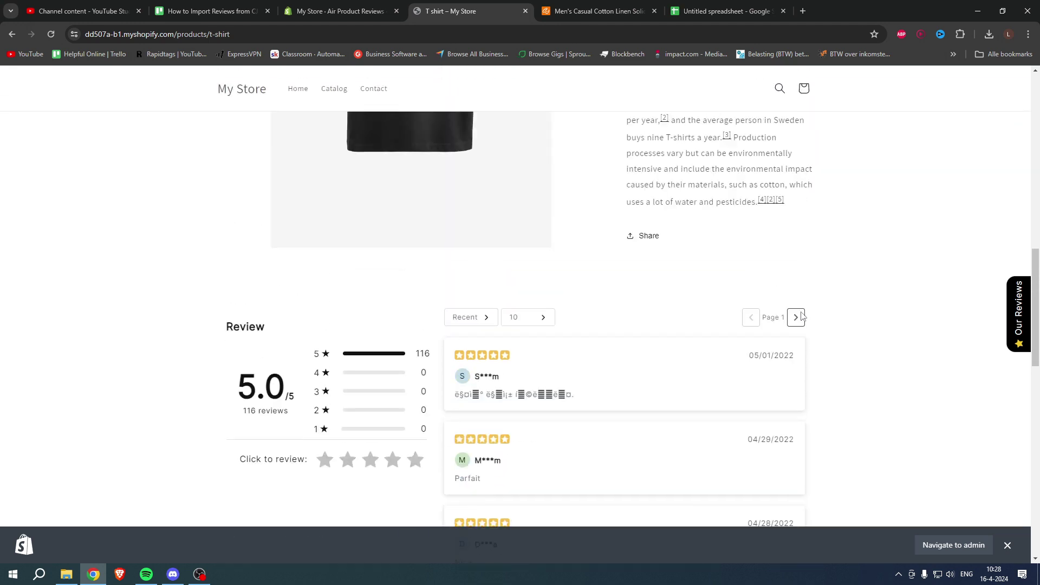
{"action": "left_click", "coordinate": [797, 337]}
{"action": "scroll", "coordinate": [835, 338], "scroll_direction": "up", "scroll_amount": 3}
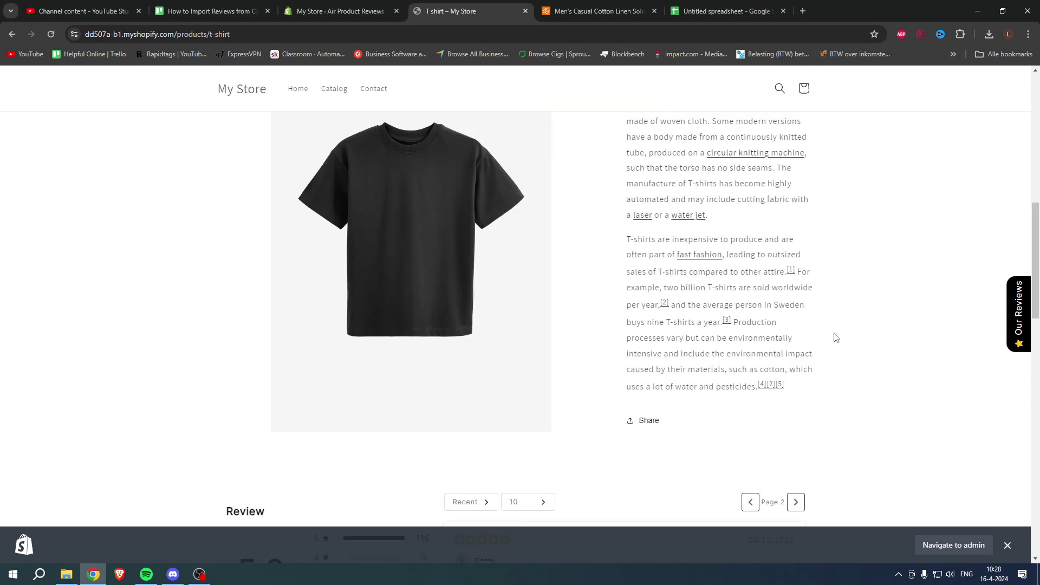
{"action": "scroll", "coordinate": [833, 338], "scroll_direction": "up", "scroll_amount": 2}
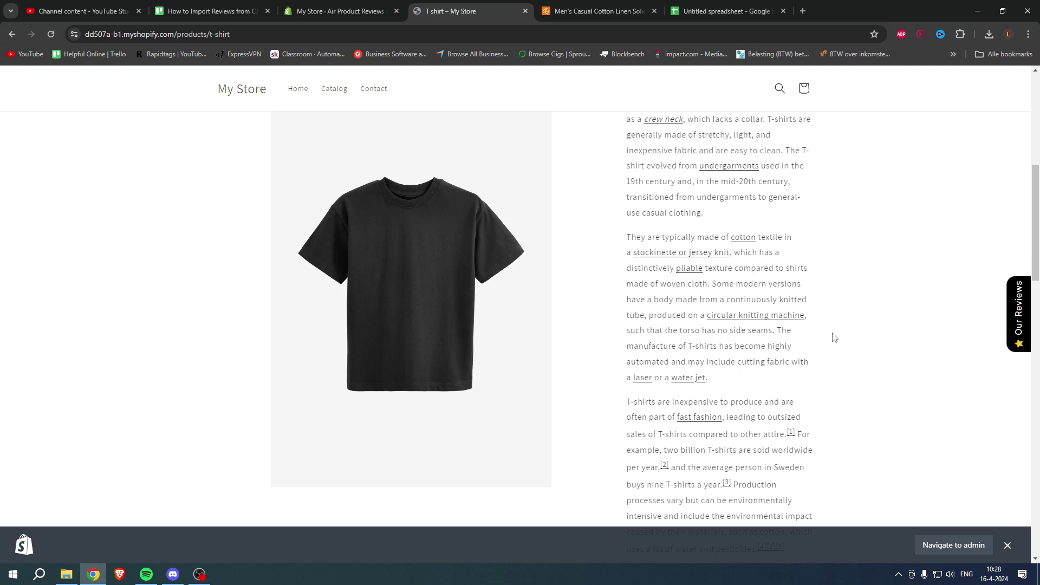